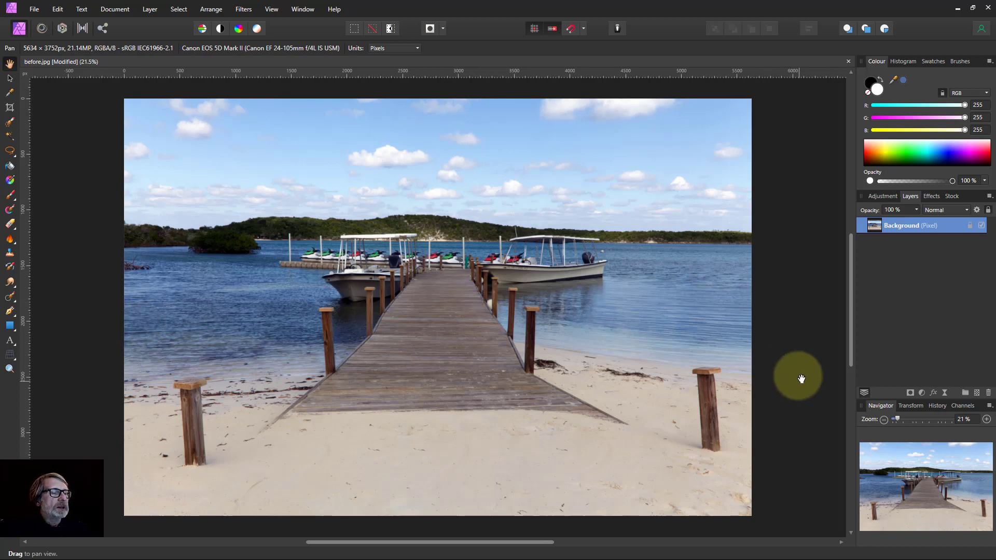
Add a Curves adjustment and pull the curve's midpoint down to darken the image
{"action": "left_click", "coordinate": [923, 393]}
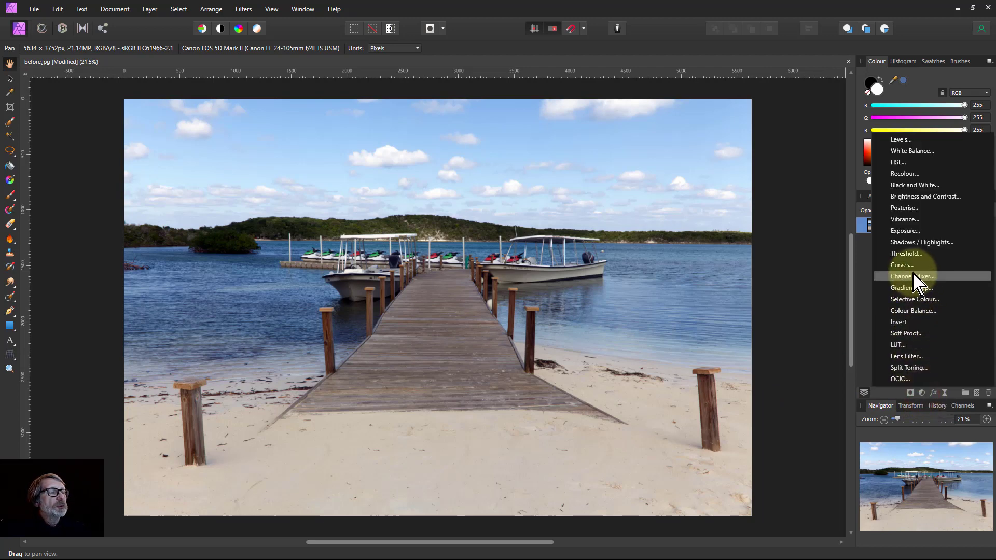
{"action": "left_click", "coordinate": [902, 266]}
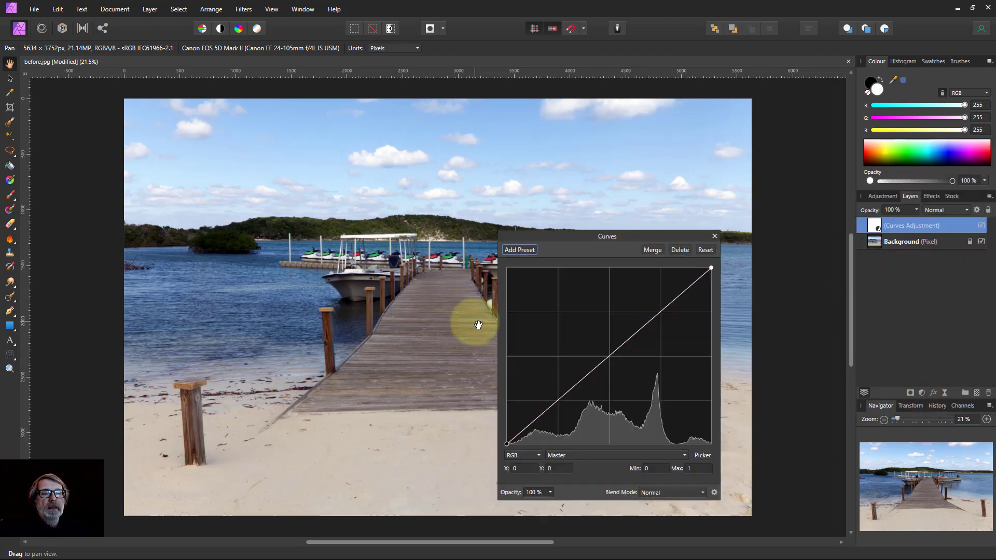
{"action": "left_click", "coordinate": [613, 355]}
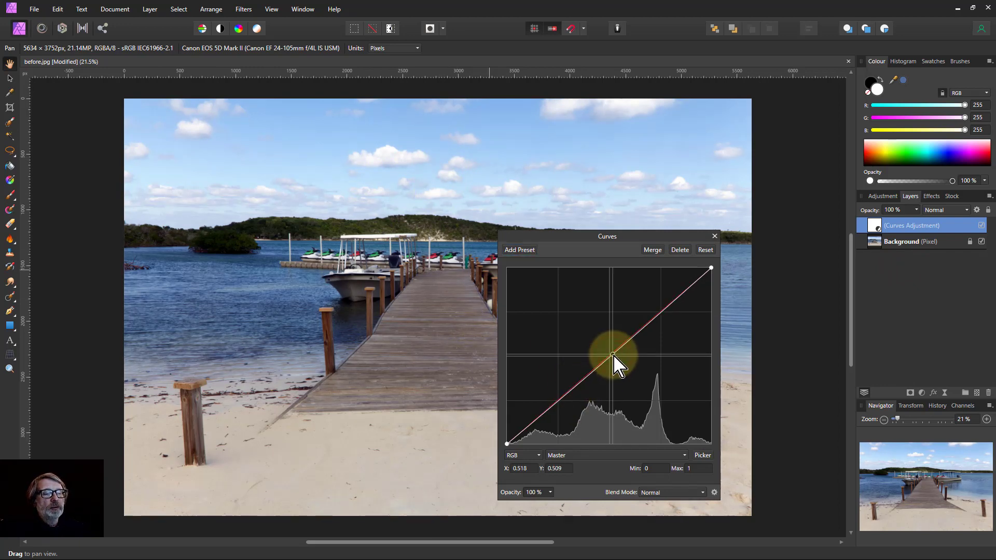
{"action": "left_click_drag", "start_coordinate": [613, 354], "coordinate": [639, 372]}
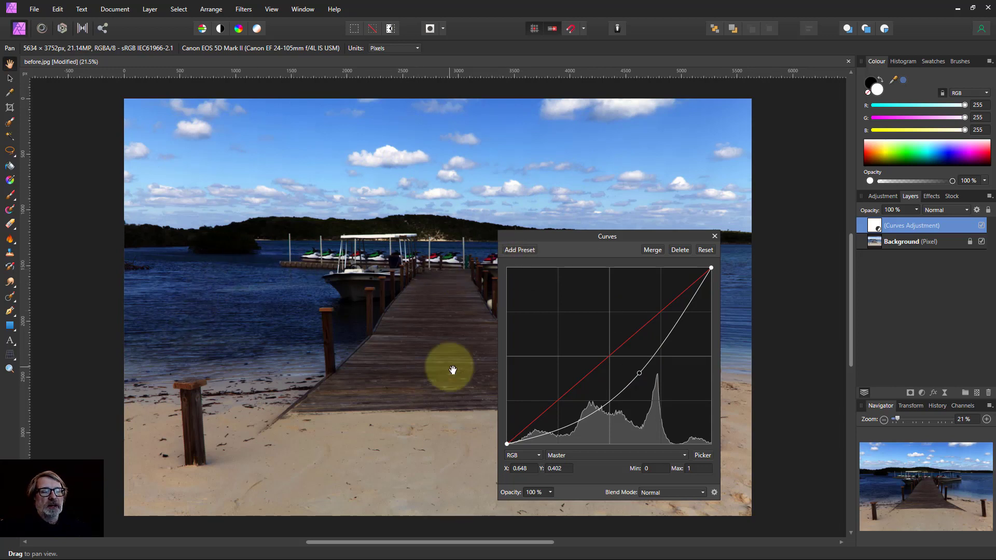
{"action": "left_click", "coordinate": [715, 236]}
Invert the Curves adjustment's mask to hide the darkening
{"action": "left_click", "coordinate": [875, 230]}
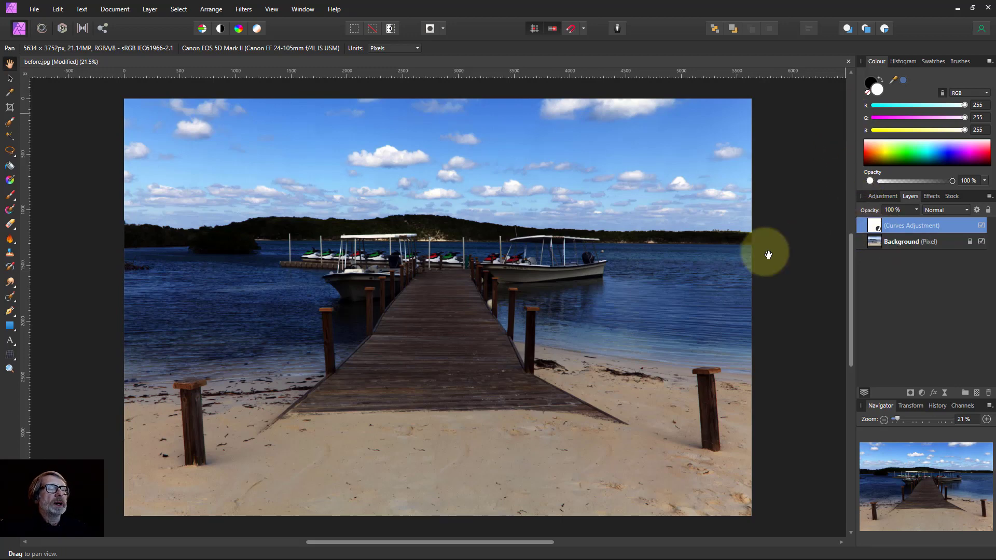
{"action": "left_click", "coordinate": [148, 10]}
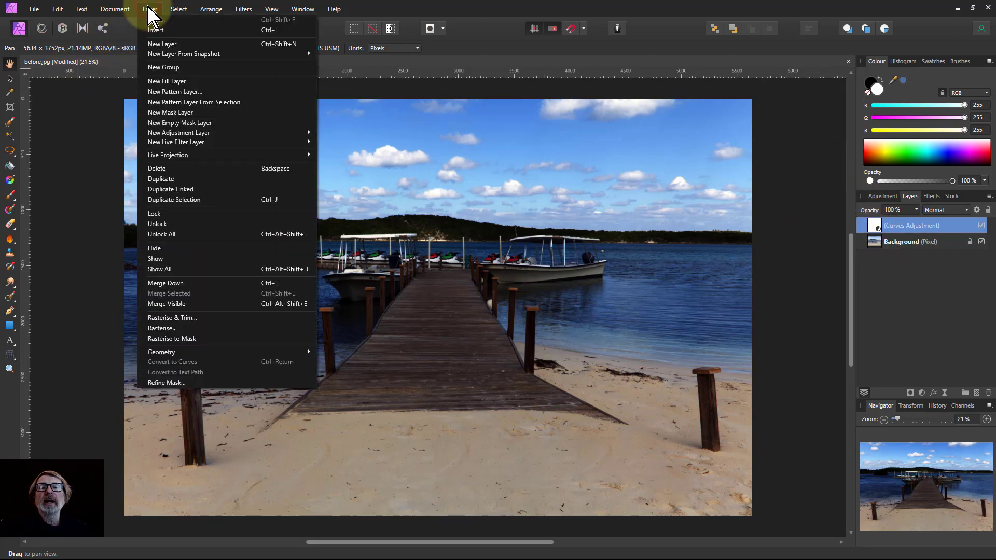
{"action": "left_click", "coordinate": [270, 30]}
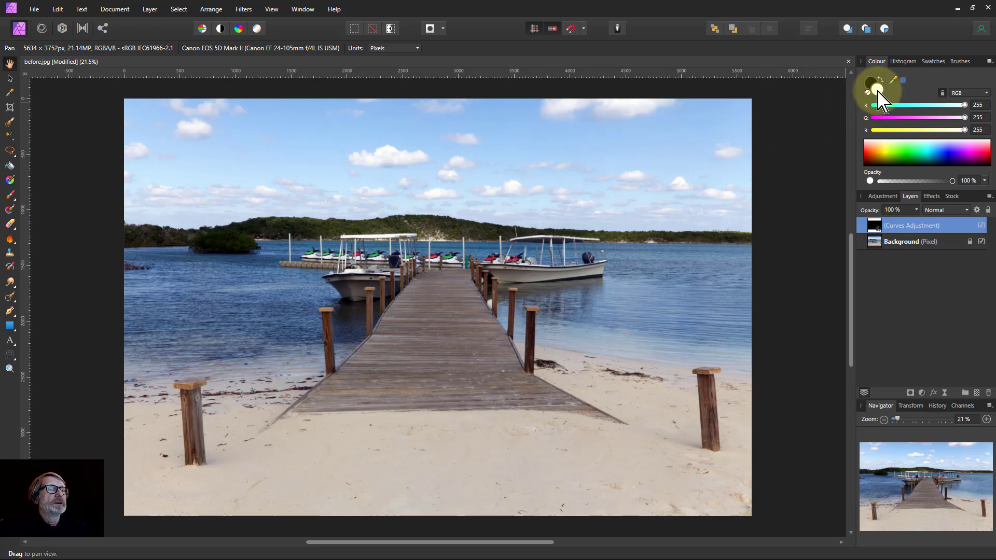
Choose the Paint Brush with white as the colour and enlarge the brush
{"action": "left_click", "coordinate": [10, 196]}
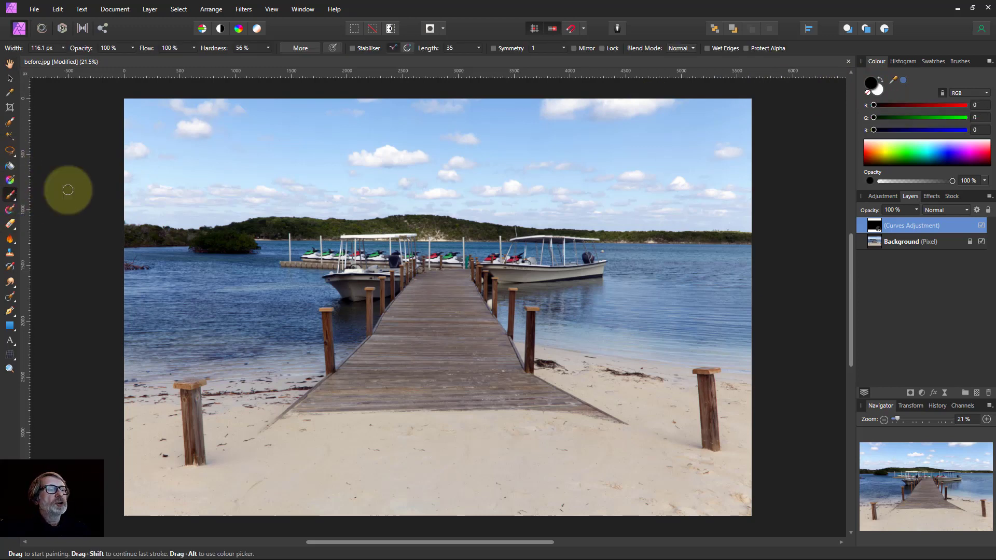
{"action": "left_click", "coordinate": [877, 91]}
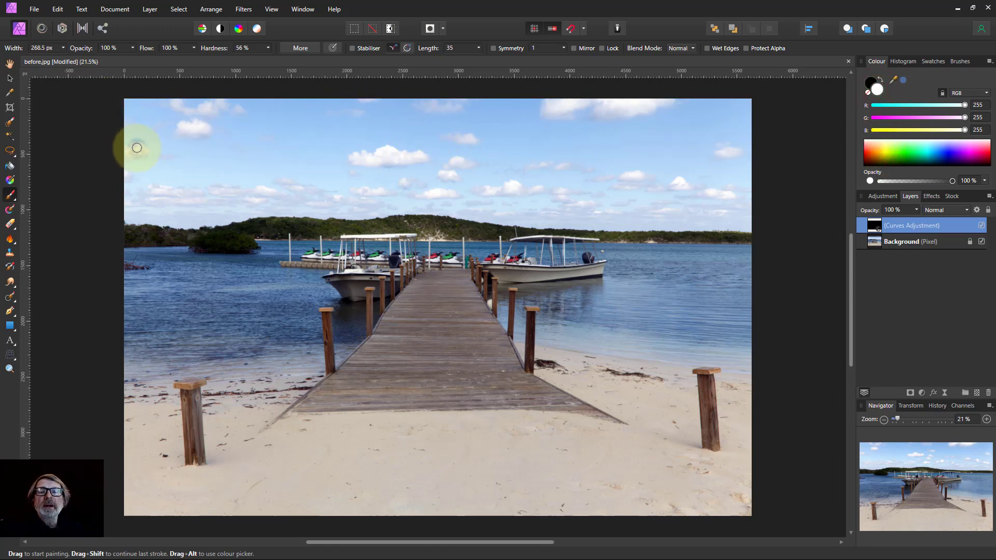
{"action": "key", "text": "bracketright"}
{"action": "key", "text": "bracketright"}
{"action": "key", "text": "bracketright"}
{"action": "key", "text": "bracketright"}
{"action": "key", "text": "bracketright"}
{"action": "key", "text": "bracketright"}
{"action": "key", "text": "bracketright"}
{"action": "key", "text": "bracketright"}
{"action": "key", "text": "bracketright"}
{"action": "key", "text": "bracketright"}
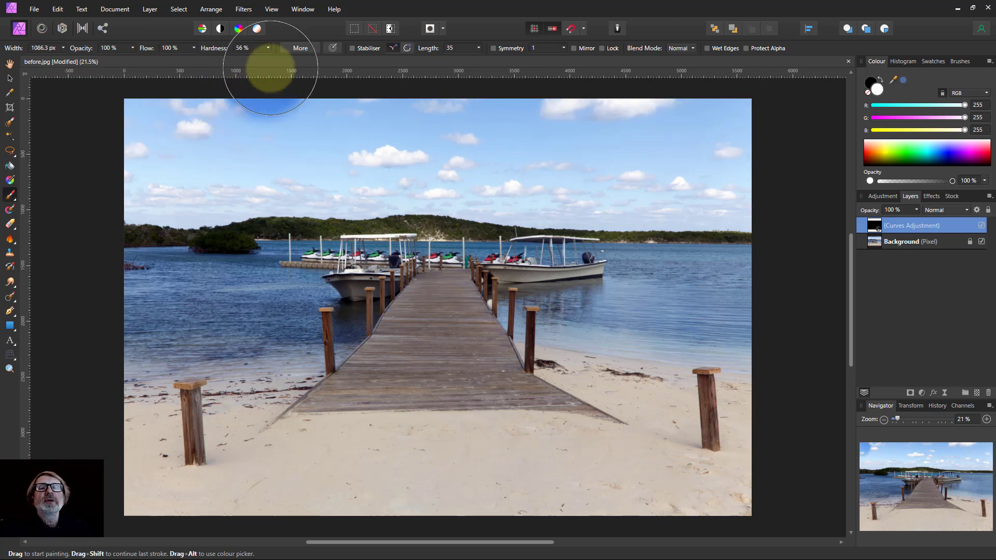
Set the brush hardness to 0% and its opacity to 20%
{"action": "mouse_move", "coordinate": [270, 50]}
{"action": "left_mouse_down"}
{"action": "mouse_move", "coordinate": [263, 65]}
{"action": "mouse_move", "coordinate": [235, 78]}
{"action": "mouse_move", "coordinate": [227, 71]}
{"action": "left_mouse_up"}
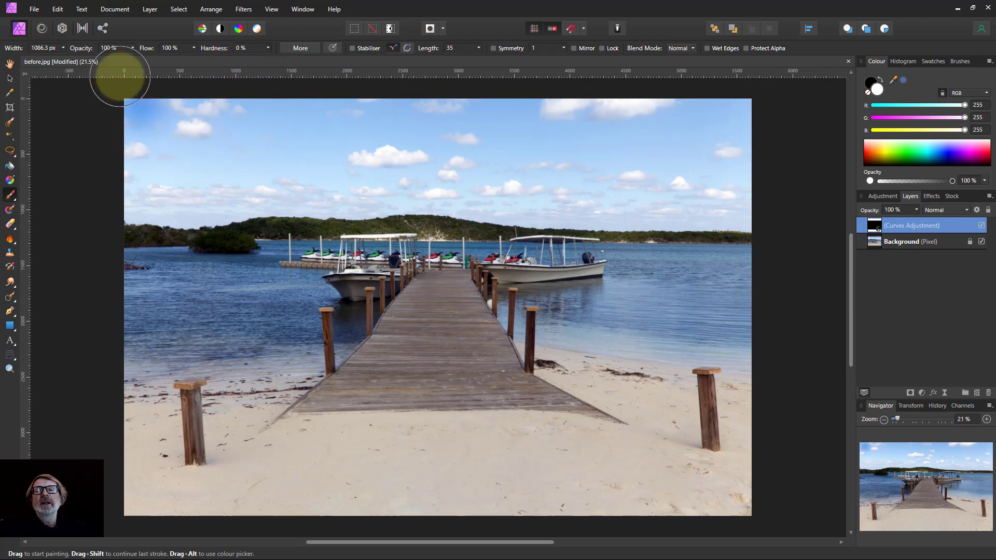
{"action": "left_click", "coordinate": [133, 48]}
{"action": "left_click_drag", "start_coordinate": [135, 59], "coordinate": [88, 59]}
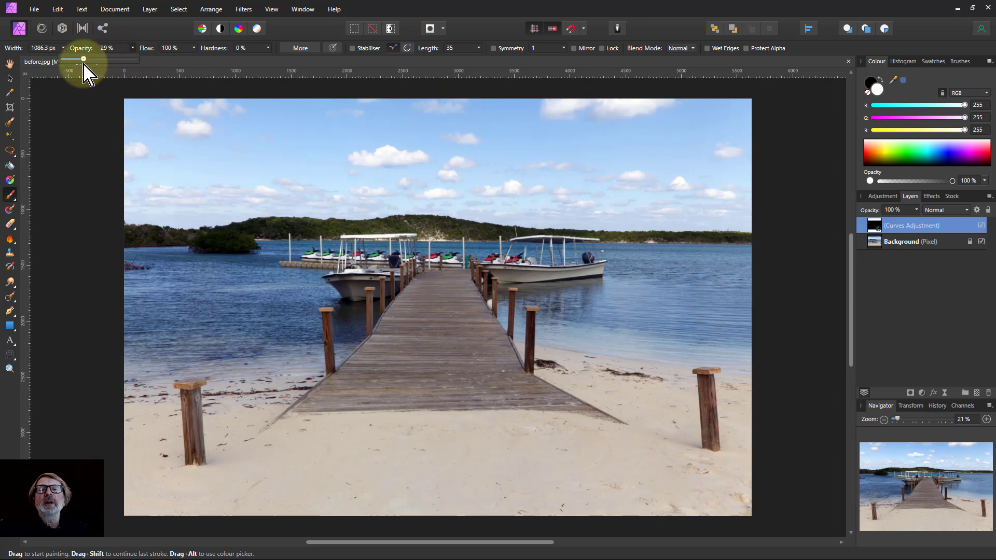
{"action": "left_click_drag", "start_coordinate": [78, 59], "coordinate": [78, 59]}
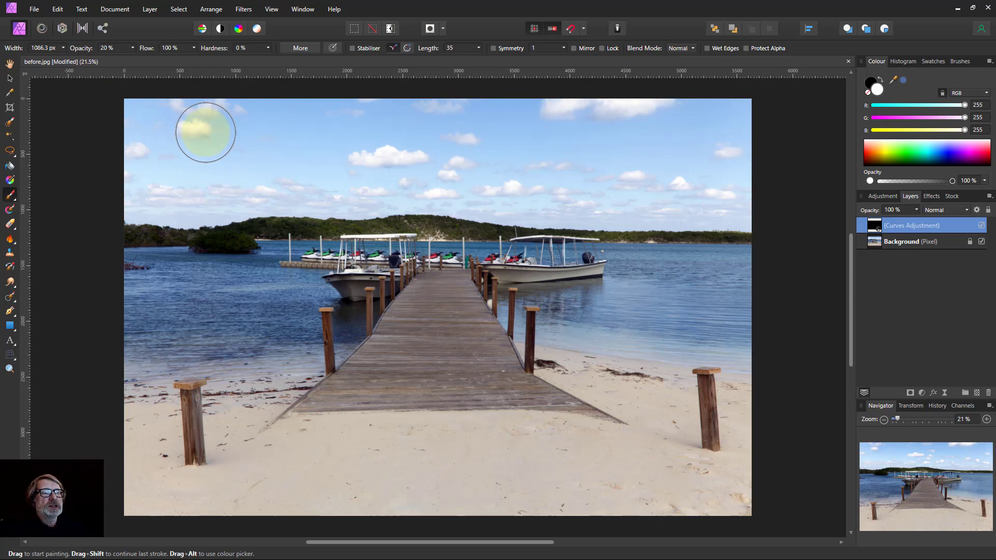
Enlarge the brush and paint across the sky in the adjustment's mask to reveal the darkening there
{"action": "key", "text": "bracketright"}
{"action": "key", "text": "bracketright"}
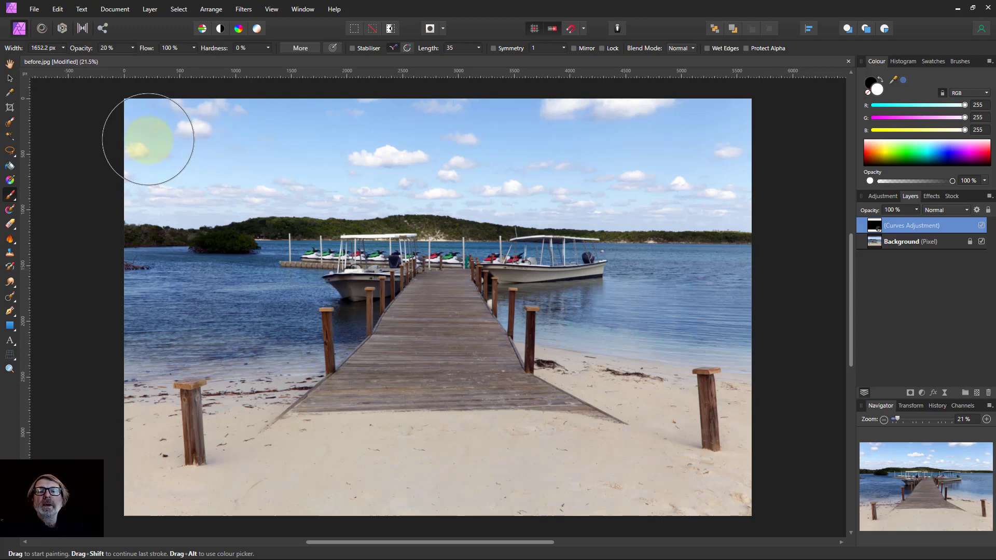
{"action": "left_click_drag", "start_coordinate": [105, 120], "coordinate": [795, 125]}
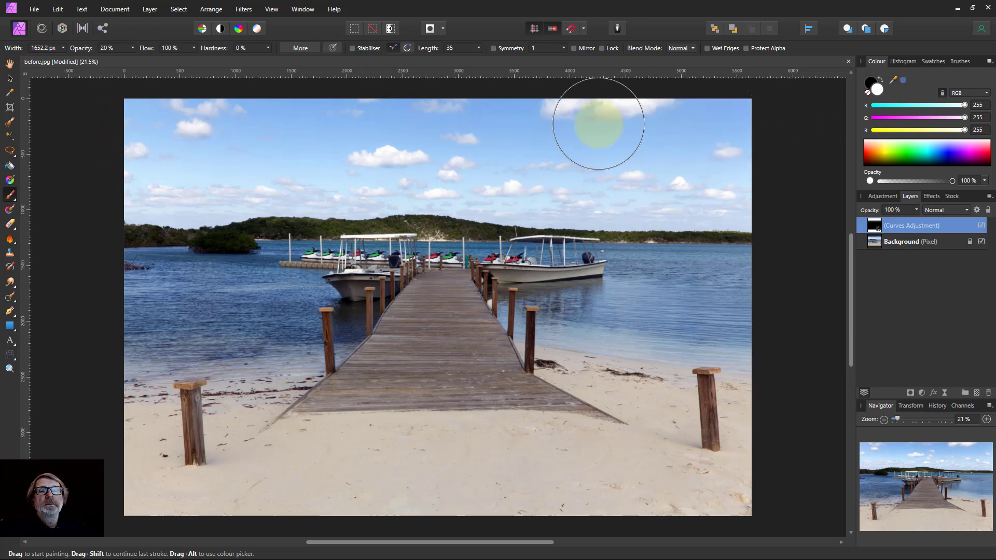
{"action": "mouse_move", "coordinate": [86, 134]}
{"action": "left_mouse_down"}
{"action": "mouse_move", "coordinate": [197, 152]}
{"action": "mouse_move", "coordinate": [790, 162]}
{"action": "mouse_move", "coordinate": [780, 133]}
{"action": "mouse_move", "coordinate": [710, 72]}
{"action": "mouse_move", "coordinate": [751, 103]}
{"action": "mouse_move", "coordinate": [179, 102]}
{"action": "mouse_move", "coordinate": [102, 160]}
{"action": "mouse_move", "coordinate": [129, 184]}
{"action": "mouse_move", "coordinate": [796, 184]}
{"action": "mouse_move", "coordinate": [796, 174]}
{"action": "mouse_move", "coordinate": [582, 135]}
{"action": "mouse_move", "coordinate": [62, 216]}
{"action": "mouse_move", "coordinate": [131, 139]}
{"action": "mouse_move", "coordinate": [139, 111]}
{"action": "mouse_move", "coordinate": [134, 162]}
{"action": "mouse_move", "coordinate": [131, 139]}
{"action": "mouse_move", "coordinate": [78, 213]}
{"action": "mouse_move", "coordinate": [598, 200]}
{"action": "mouse_move", "coordinate": [664, 157]}
{"action": "mouse_move", "coordinate": [705, 112]}
{"action": "mouse_move", "coordinate": [729, 107]}
{"action": "mouse_move", "coordinate": [794, 186]}
{"action": "mouse_move", "coordinate": [720, 155]}
{"action": "mouse_move", "coordinate": [804, 163]}
{"action": "mouse_move", "coordinate": [784, 225]}
{"action": "mouse_move", "coordinate": [782, 289]}
{"action": "mouse_move", "coordinate": [761, 98]}
{"action": "mouse_move", "coordinate": [92, 98]}
{"action": "mouse_move", "coordinate": [70, 128]}
{"action": "mouse_move", "coordinate": [84, 114]}
{"action": "mouse_move", "coordinate": [75, 117]}
{"action": "mouse_move", "coordinate": [930, 241]}
{"action": "mouse_move", "coordinate": [884, 234]}
{"action": "left_mouse_up"}
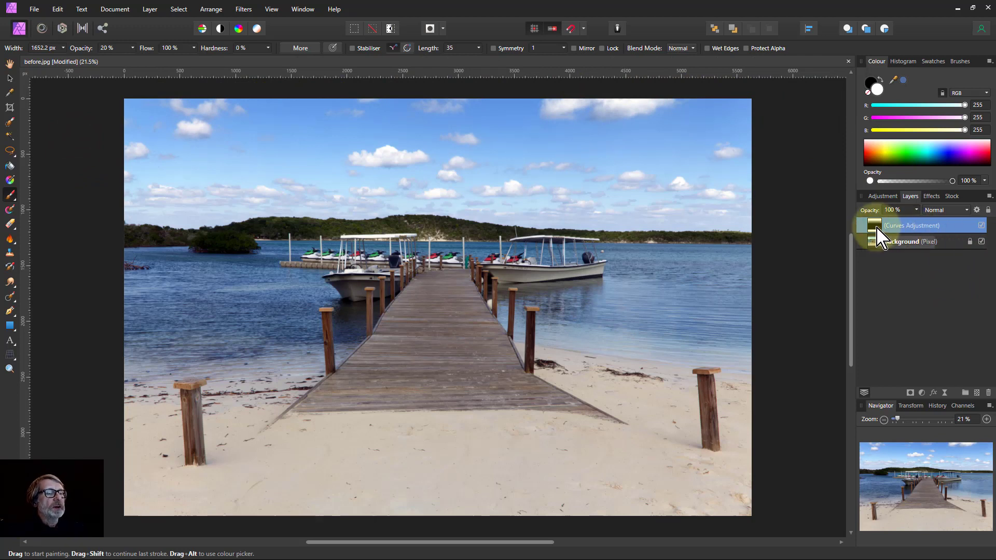
View the Curves adjustment's mask on its own, then return to the normal image view
{"action": "left_click_drag", "start_coordinate": [878, 236], "coordinate": [875, 233]}
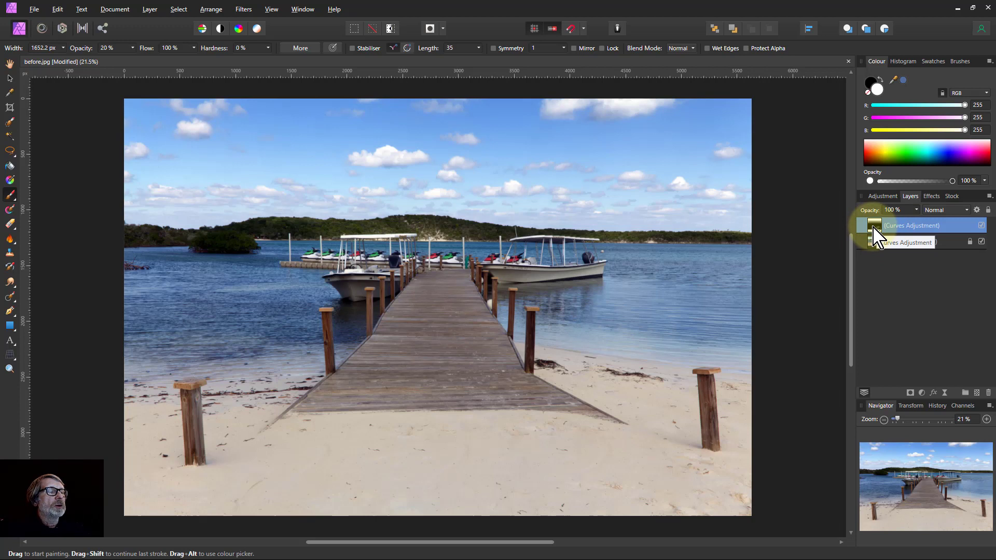
{"action": "left_click", "coordinate": [873, 227], "text": "alt"}
{"action": "mouse_move", "coordinate": [695, 213]}
{"action": "left_mouse_down"}
{"action": "mouse_move", "coordinate": [440, 161]}
{"action": "mouse_move", "coordinate": [449, 171]}
{"action": "mouse_move", "coordinate": [124, 177]}
{"action": "mouse_move", "coordinate": [61, 126]}
{"action": "mouse_move", "coordinate": [513, 116]}
{"action": "mouse_move", "coordinate": [794, 119]}
{"action": "mouse_move", "coordinate": [836, 130]}
{"action": "mouse_move", "coordinate": [779, 190]}
{"action": "left_mouse_up"}
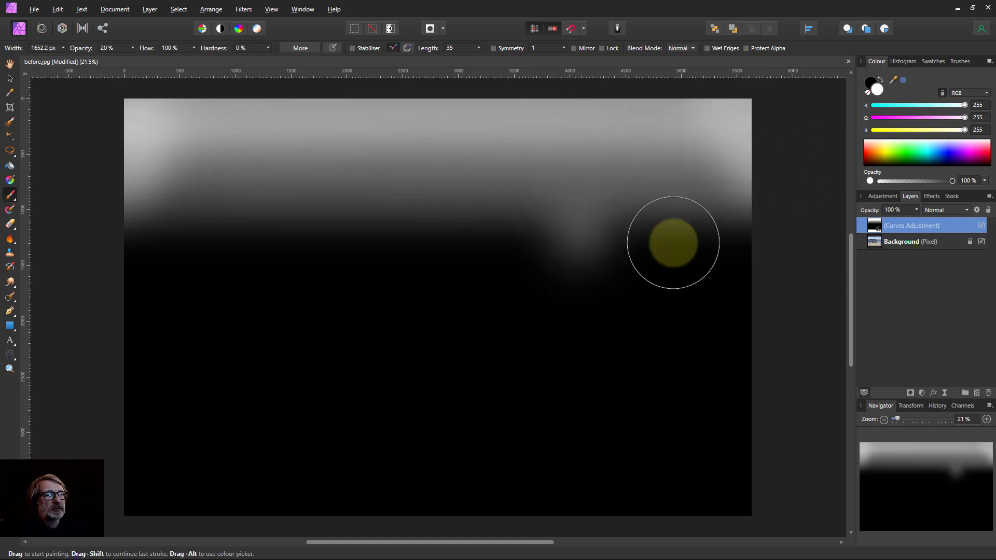
{"action": "left_click", "coordinate": [877, 252]}
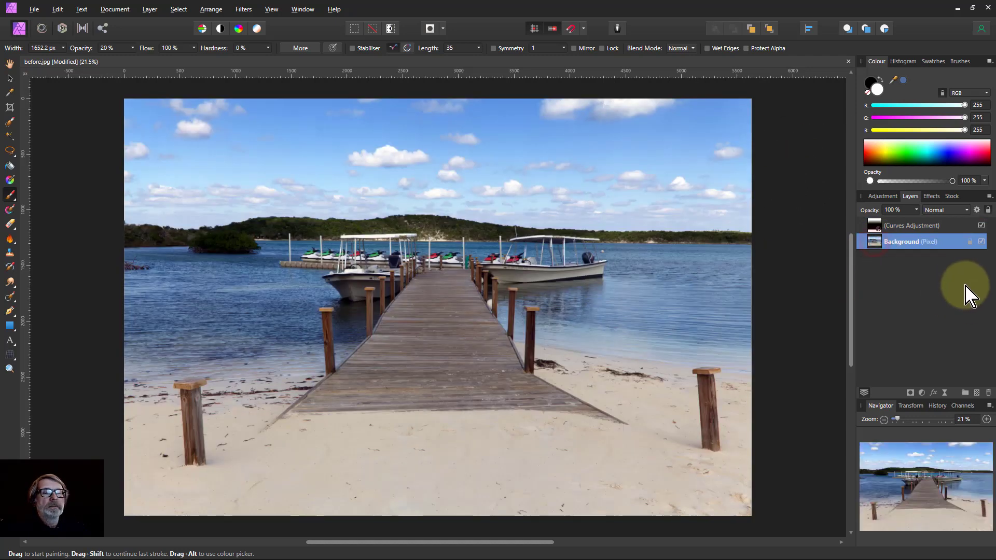
Lower the Curves midpoint slightly more and rename the adjustment layer Sky
{"action": "double_click", "coordinate": [875, 226]}
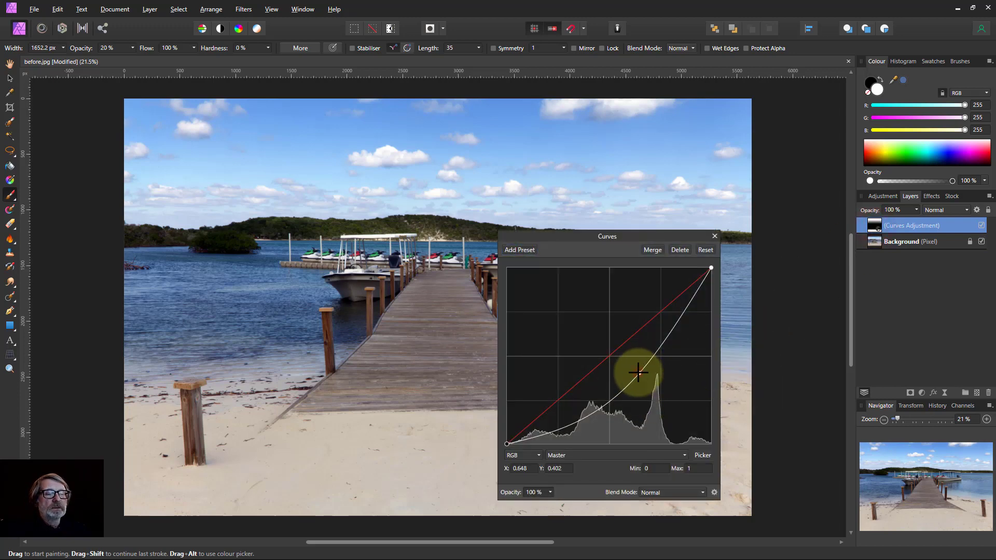
{"action": "mouse_move", "coordinate": [638, 372]}
{"action": "left_mouse_down"}
{"action": "mouse_move", "coordinate": [630, 367]}
{"action": "mouse_move", "coordinate": [647, 389]}
{"action": "mouse_move", "coordinate": [629, 367]}
{"action": "mouse_move", "coordinate": [638, 379]}
{"action": "left_mouse_up"}
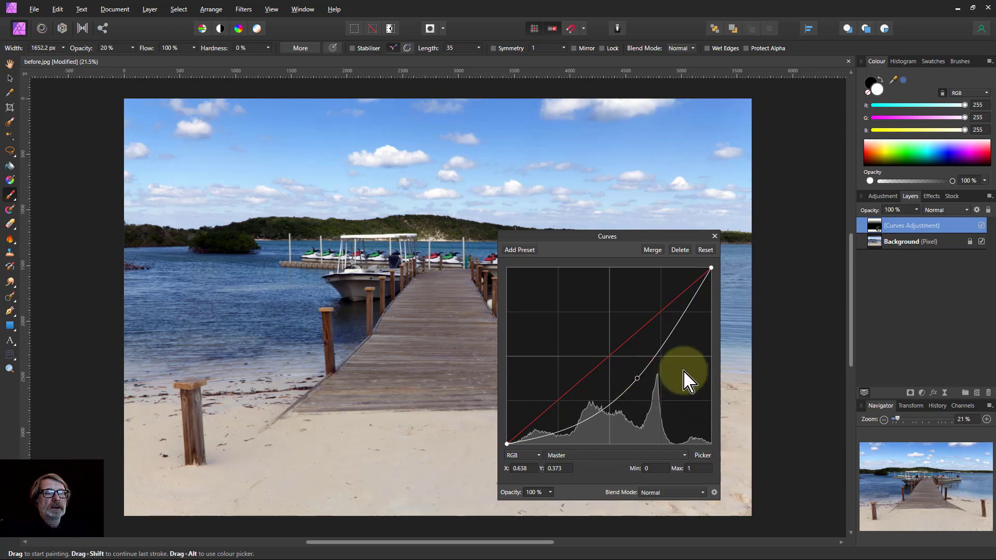
{"action": "left_click", "coordinate": [715, 237]}
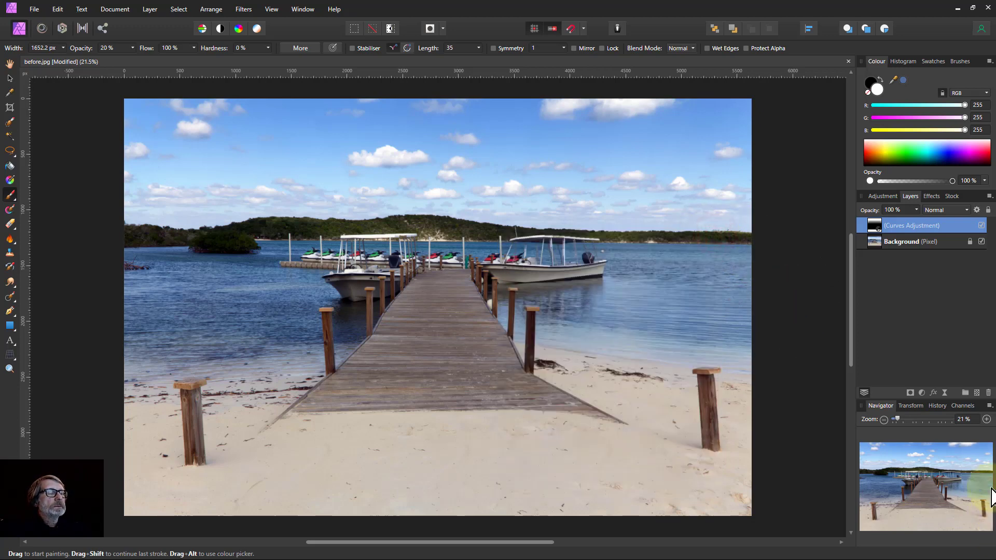
{"action": "double_click", "coordinate": [890, 226]}
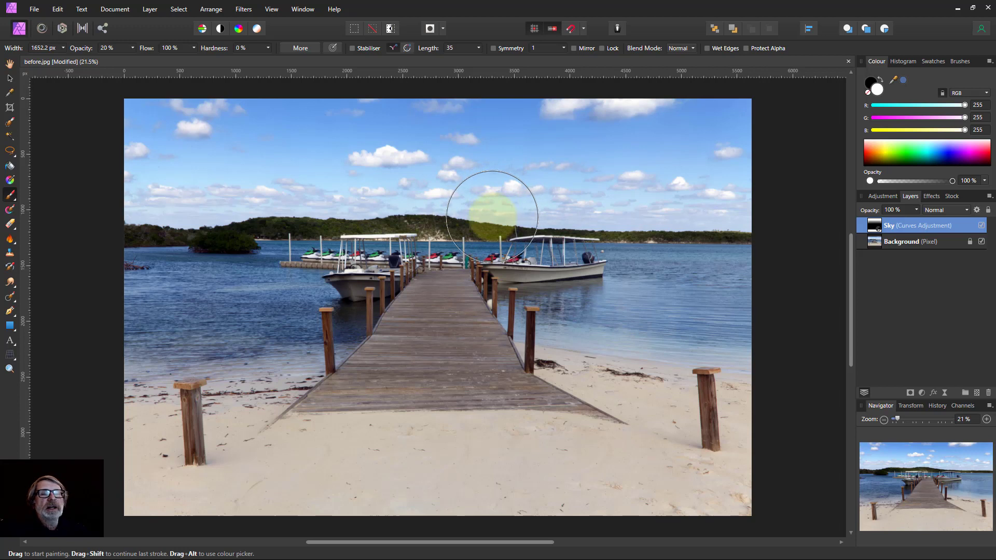
On the Background layer, select the island and treeline along the horizon with the Selection Brush
{"action": "left_click", "coordinate": [10, 123]}
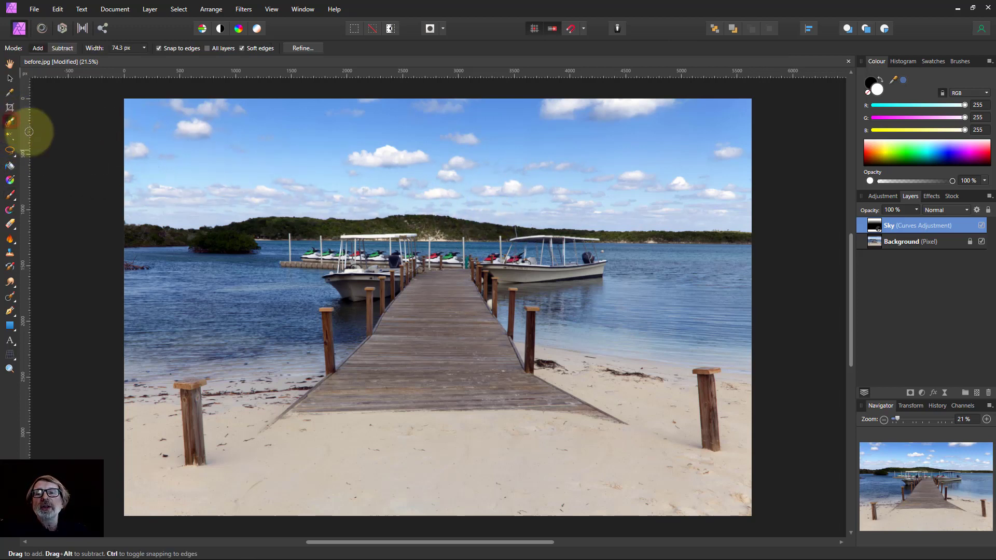
{"action": "left_click", "coordinate": [884, 244]}
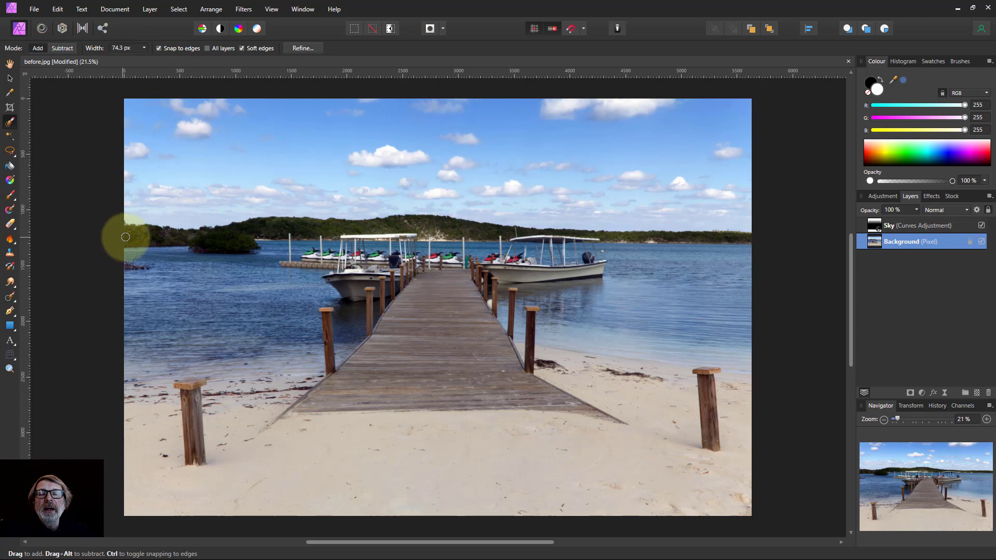
{"action": "mouse_move", "coordinate": [140, 237]}
{"action": "left_mouse_down"}
{"action": "mouse_move", "coordinate": [223, 241]}
{"action": "mouse_move", "coordinate": [276, 227]}
{"action": "mouse_move", "coordinate": [358, 229]}
{"action": "mouse_move", "coordinate": [370, 216]}
{"action": "mouse_move", "coordinate": [418, 219]}
{"action": "left_mouse_up"}
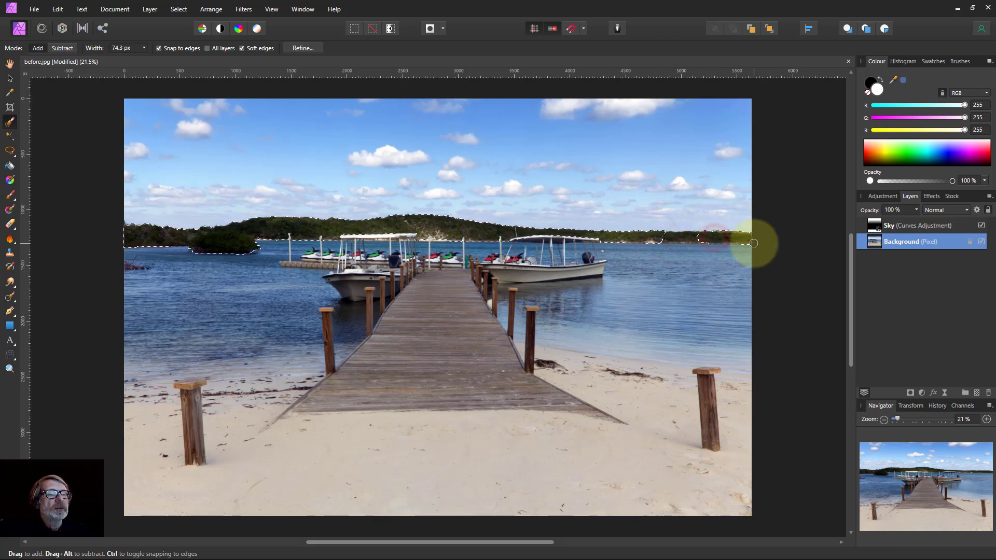
{"action": "left_click", "coordinate": [685, 237]}
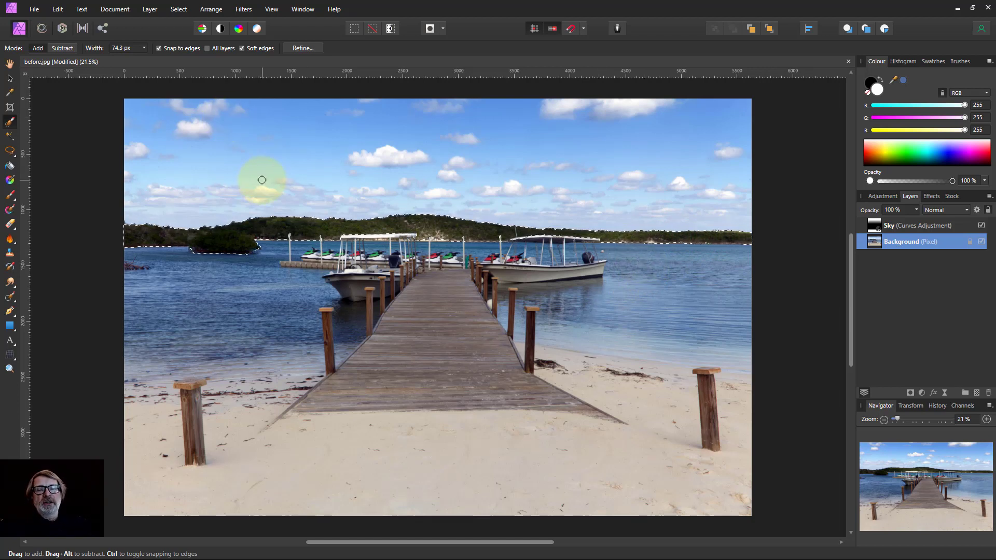
Turn on Quick Mask and brush the selection over the hillside behind the boat
{"action": "left_click", "coordinate": [430, 29]}
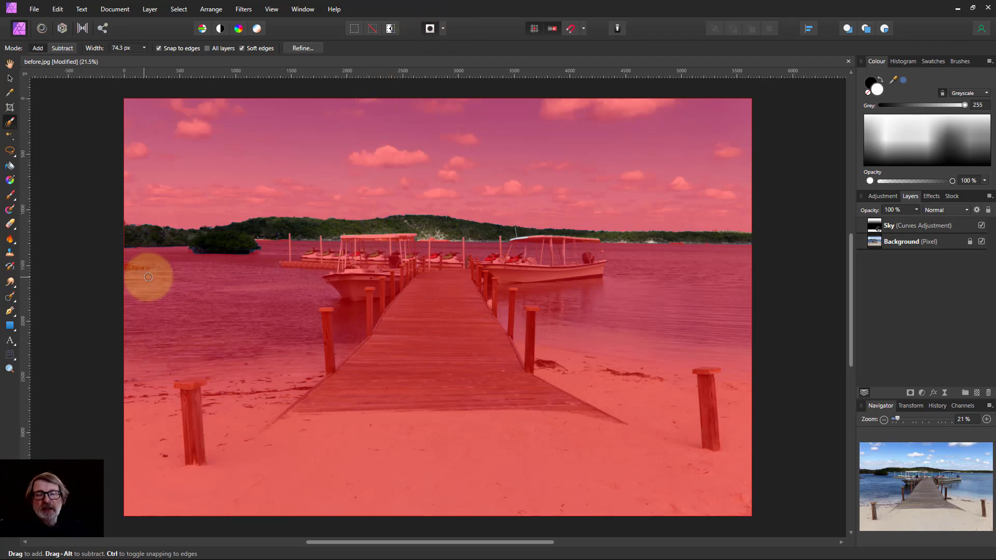
{"action": "scroll", "coordinate": [525, 188], "scroll_direction": "up", "scroll_amount": 8}
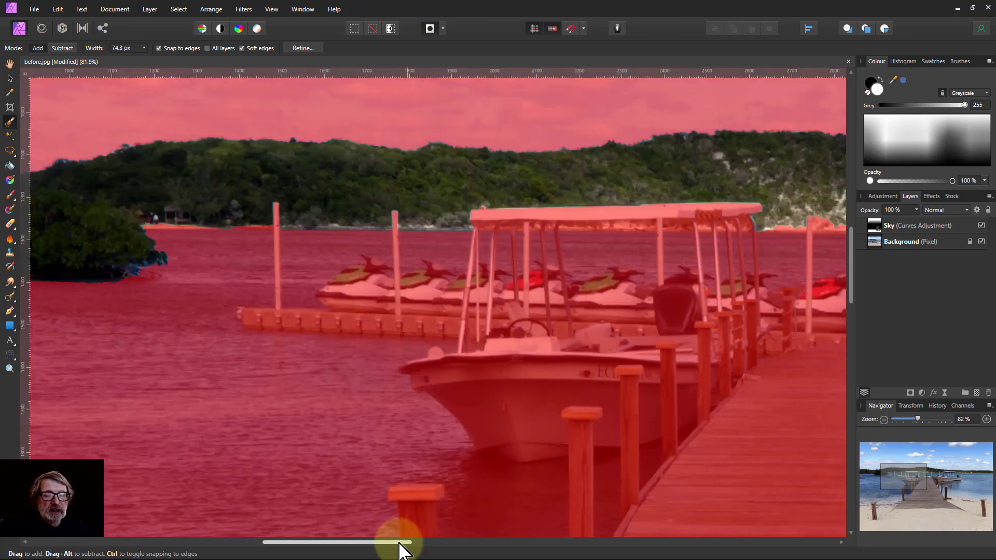
{"action": "left_click_drag", "start_coordinate": [400, 543], "coordinate": [574, 541]}
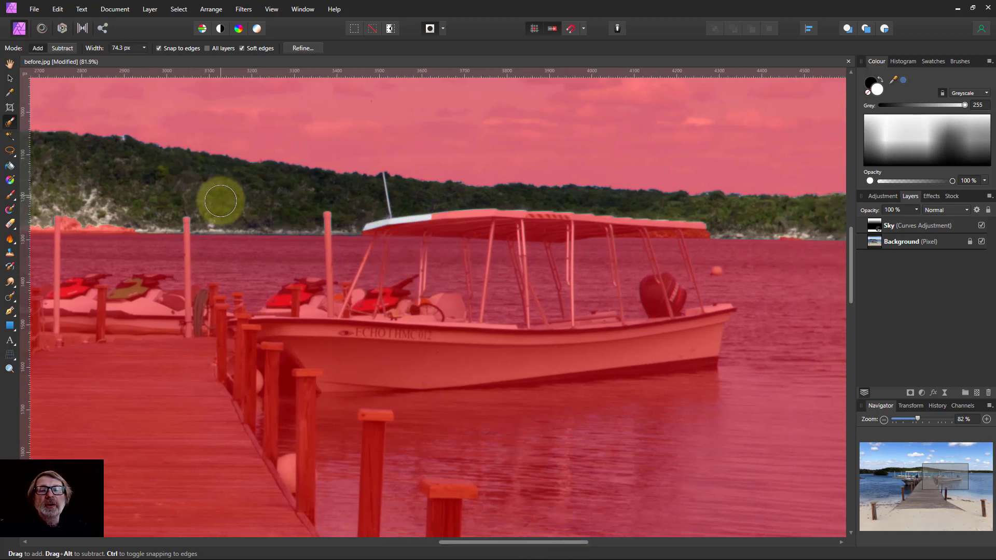
{"action": "mouse_move", "coordinate": [79, 202]}
{"action": "left_mouse_down"}
{"action": "mouse_move", "coordinate": [106, 198]}
{"action": "mouse_move", "coordinate": [92, 201]}
{"action": "mouse_move", "coordinate": [126, 213]}
{"action": "left_mouse_up"}
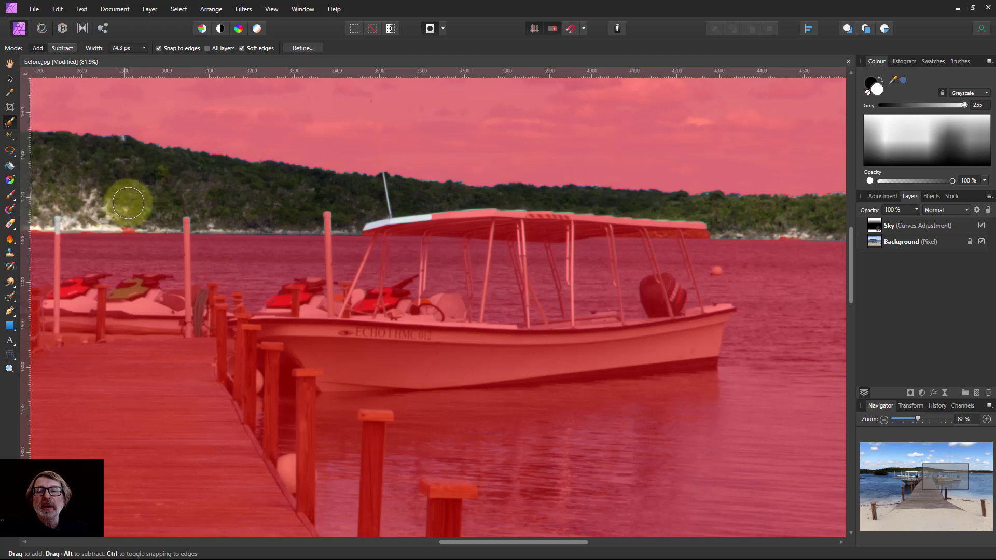
Set the Paint Brush to about 104 px, 100% opacity and 52% hardness, and paint white on the quick mask near the boat's canopy
{"action": "left_click", "coordinate": [10, 196]}
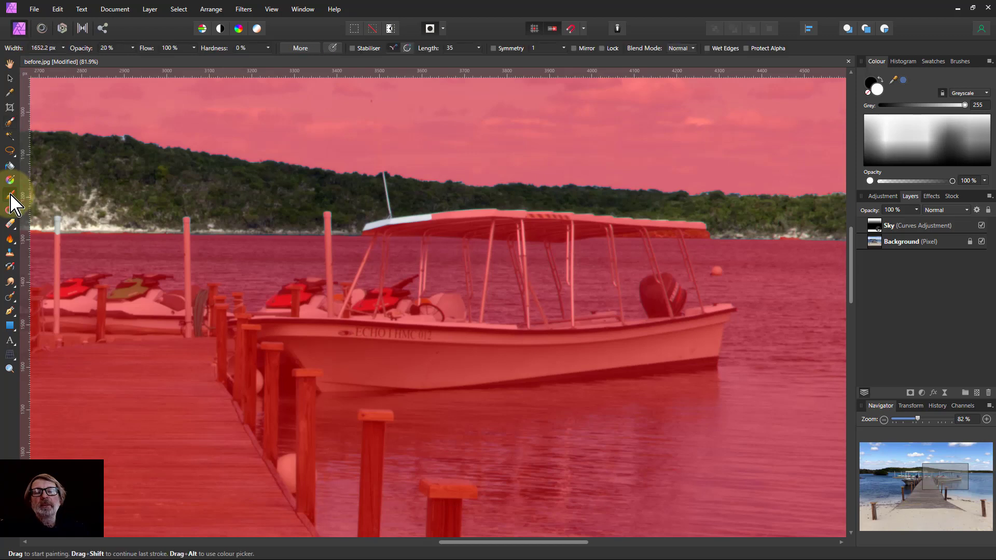
{"action": "key", "text": "bracketleft"}
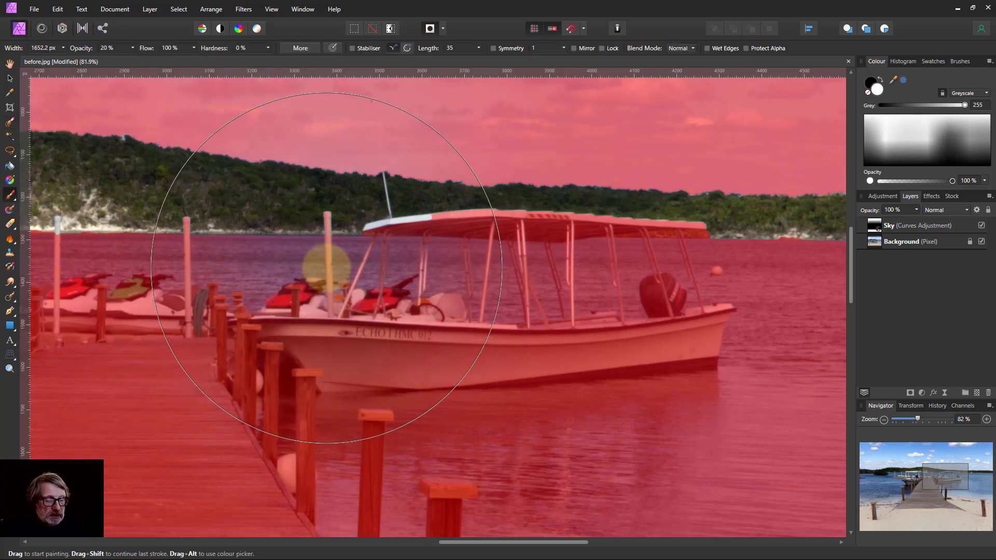
{"action": "key", "text": "bracketleft"}
{"action": "key", "text": "bracketleft"}
{"action": "key", "text": "bracketleft"}
{"action": "key", "text": "bracketleft"}
{"action": "key", "text": "bracketleft"}
{"action": "key", "text": "bracketleft"}
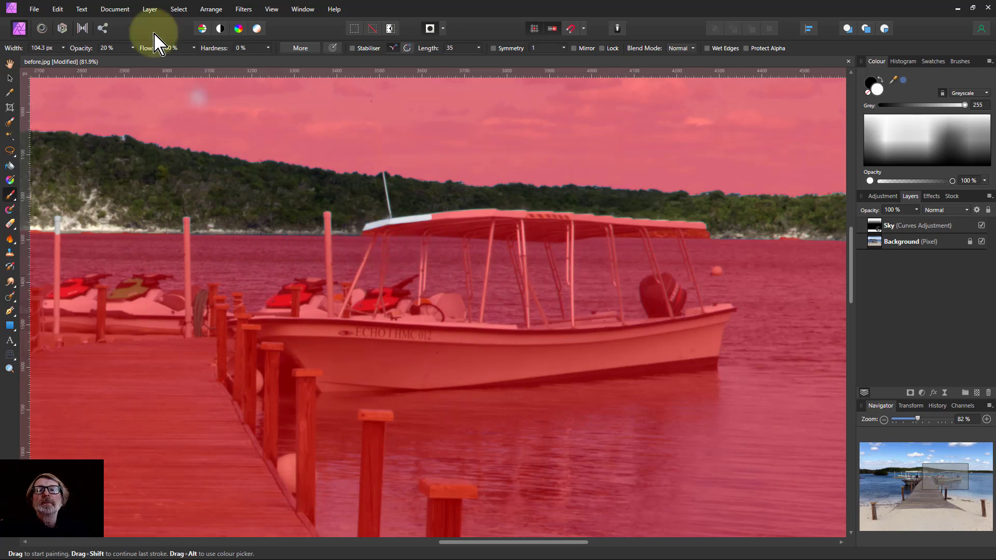
{"action": "mouse_move", "coordinate": [133, 52]}
{"action": "left_mouse_down"}
{"action": "mouse_move", "coordinate": [138, 64]}
{"action": "mouse_move", "coordinate": [238, 78]}
{"action": "left_mouse_up"}
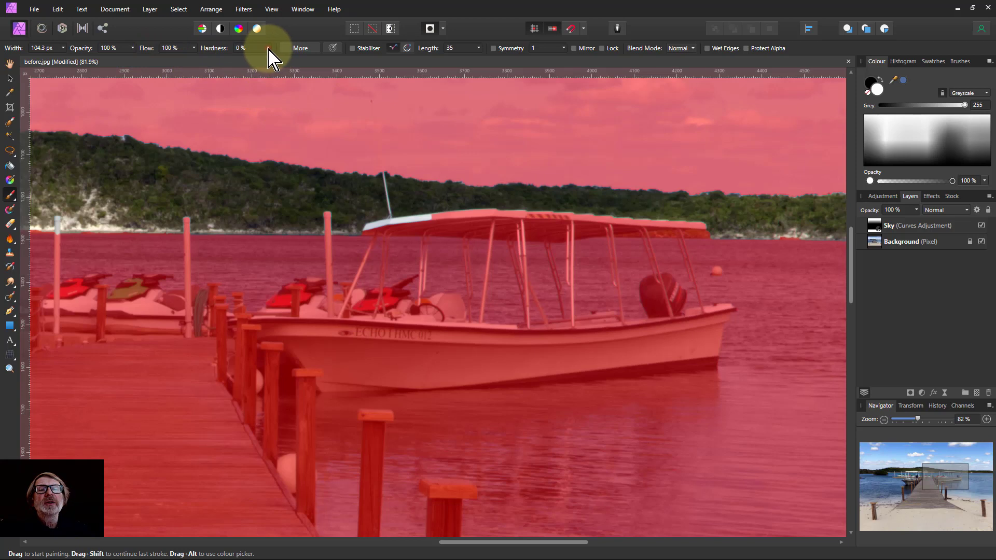
{"action": "mouse_move", "coordinate": [269, 47]}
{"action": "left_mouse_down"}
{"action": "mouse_move", "coordinate": [276, 62]}
{"action": "mouse_move", "coordinate": [308, 61]}
{"action": "left_mouse_up"}
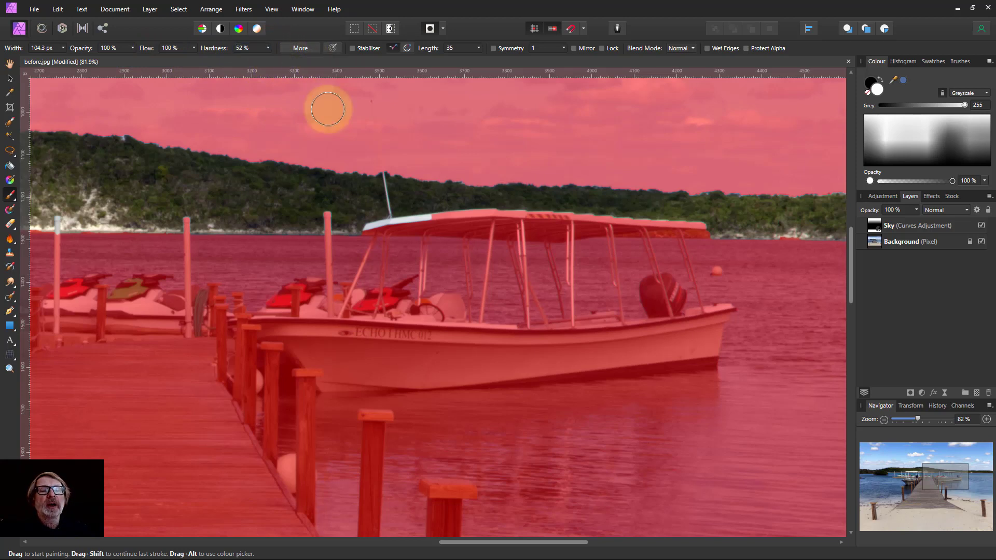
{"action": "mouse_move", "coordinate": [415, 244]}
{"action": "left_mouse_down"}
{"action": "mouse_move", "coordinate": [423, 218]}
{"action": "mouse_move", "coordinate": [378, 223]}
{"action": "mouse_move", "coordinate": [451, 242]}
{"action": "left_mouse_up"}
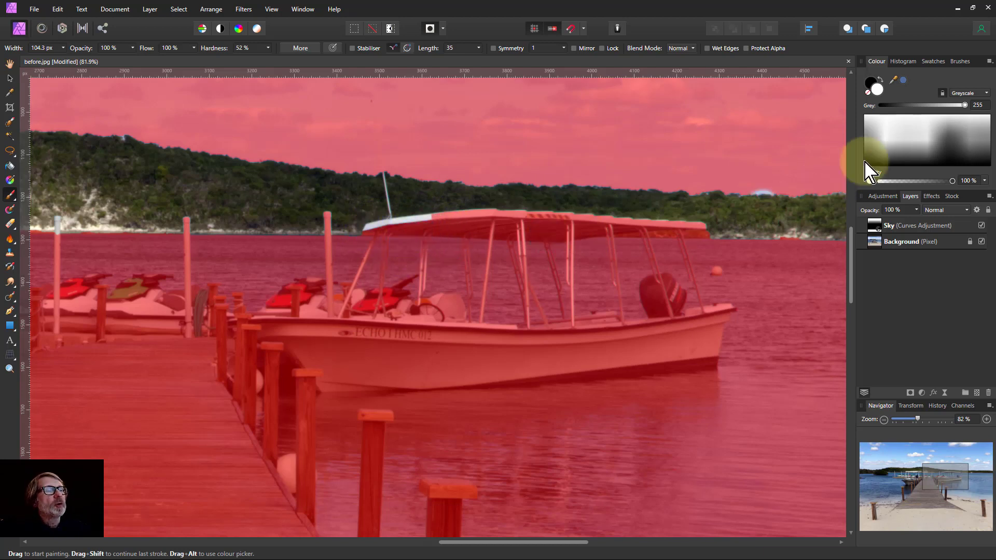
Switch the paint colour to black and paint the boat's canopy out of the quick-mask selection
{"action": "left_click", "coordinate": [877, 81]}
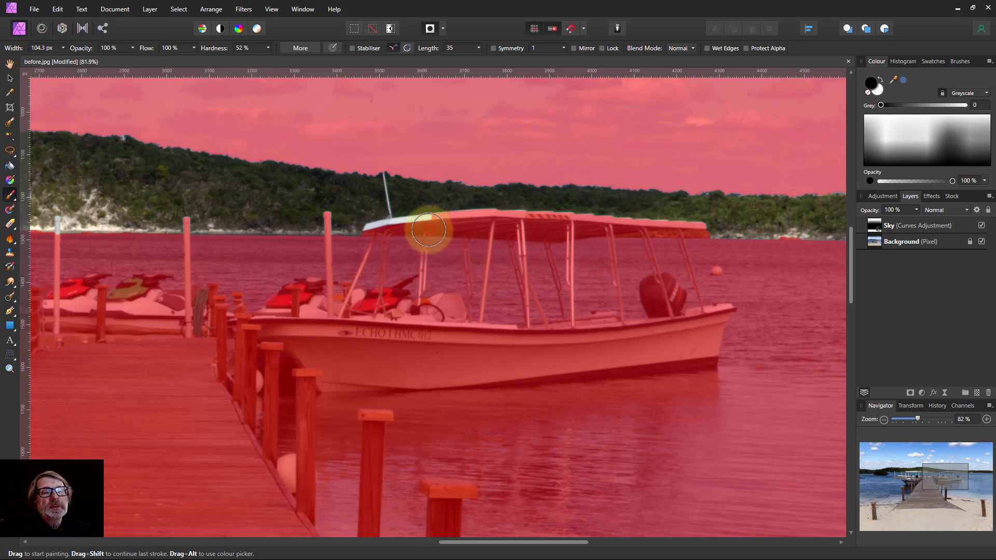
{"action": "mouse_move", "coordinate": [429, 229]}
{"action": "left_mouse_down"}
{"action": "mouse_move", "coordinate": [364, 241]}
{"action": "mouse_move", "coordinate": [421, 233]}
{"action": "left_mouse_up"}
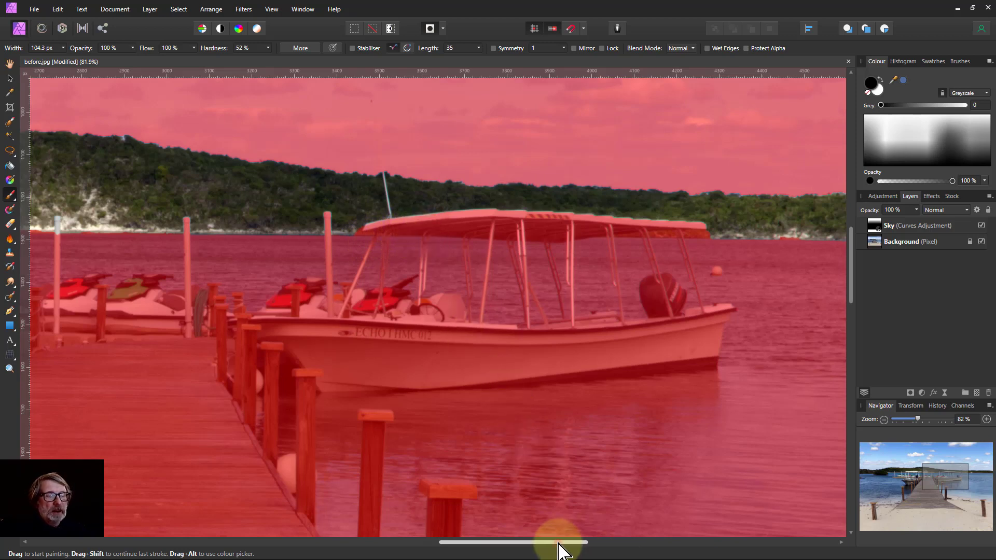
On the right part of the horizon, paint the treeline back into the quick-mask selection with white
{"action": "mouse_move", "coordinate": [559, 544]}
{"action": "left_mouse_down"}
{"action": "mouse_move", "coordinate": [714, 544]}
{"action": "mouse_move", "coordinate": [675, 544]}
{"action": "left_mouse_up"}
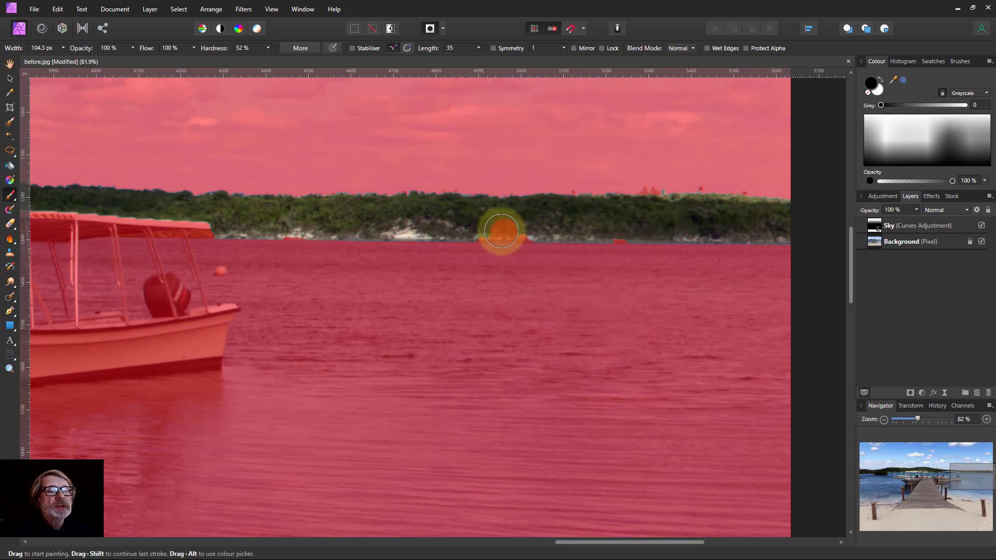
{"action": "left_click", "coordinate": [502, 231]}
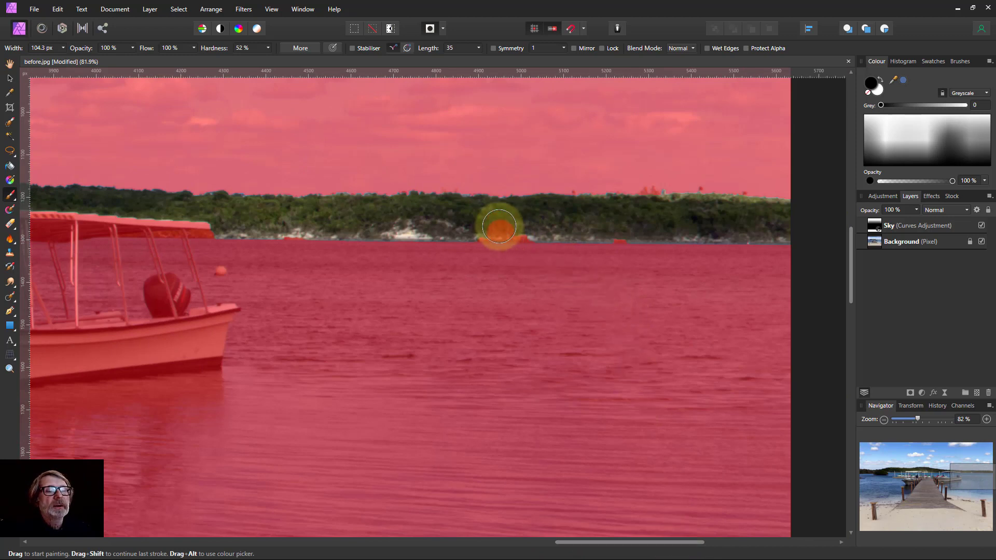
{"action": "left_click", "coordinate": [879, 91]}
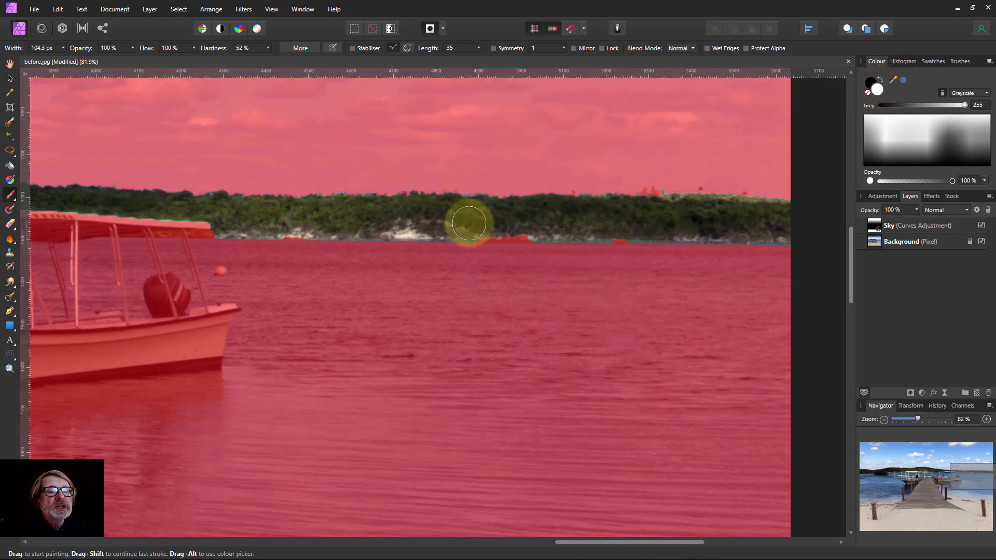
{"action": "mouse_move", "coordinate": [480, 224]}
{"action": "left_mouse_down"}
{"action": "mouse_move", "coordinate": [629, 225]}
{"action": "mouse_move", "coordinate": [620, 225]}
{"action": "left_mouse_up"}
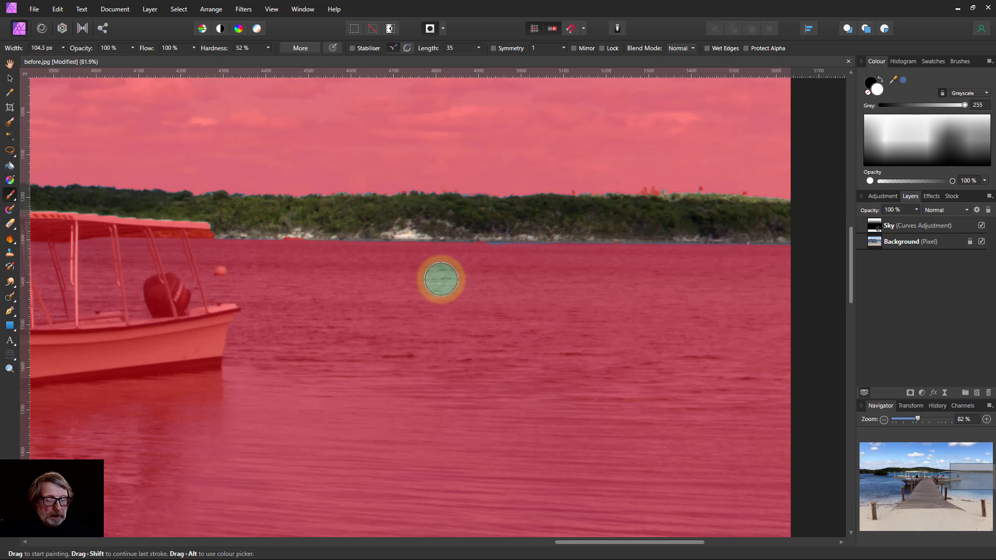
Fit the whole image in view and turn off Quick Mask to return to the normal selection
{"action": "key", "text": "ctrl+0"}
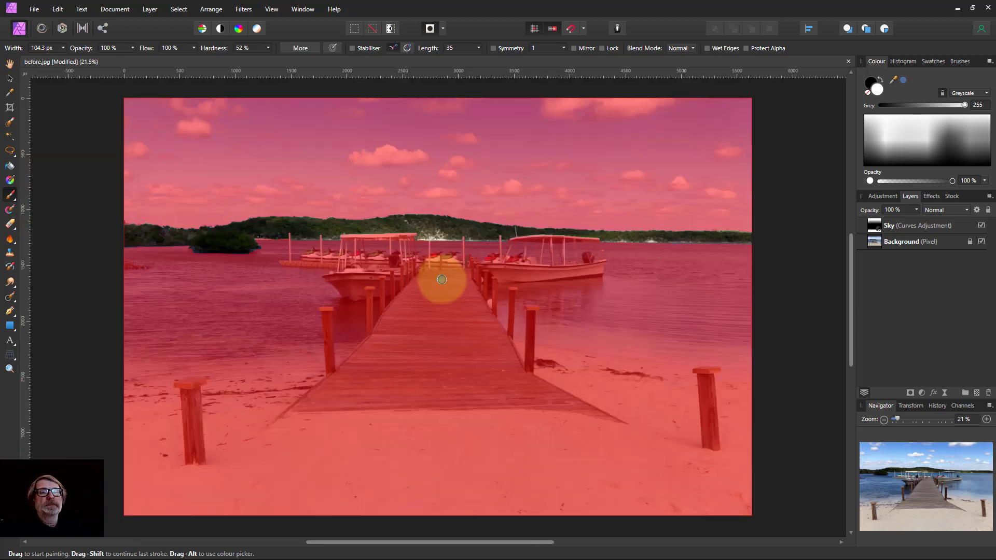
{"action": "left_click", "coordinate": [429, 30]}
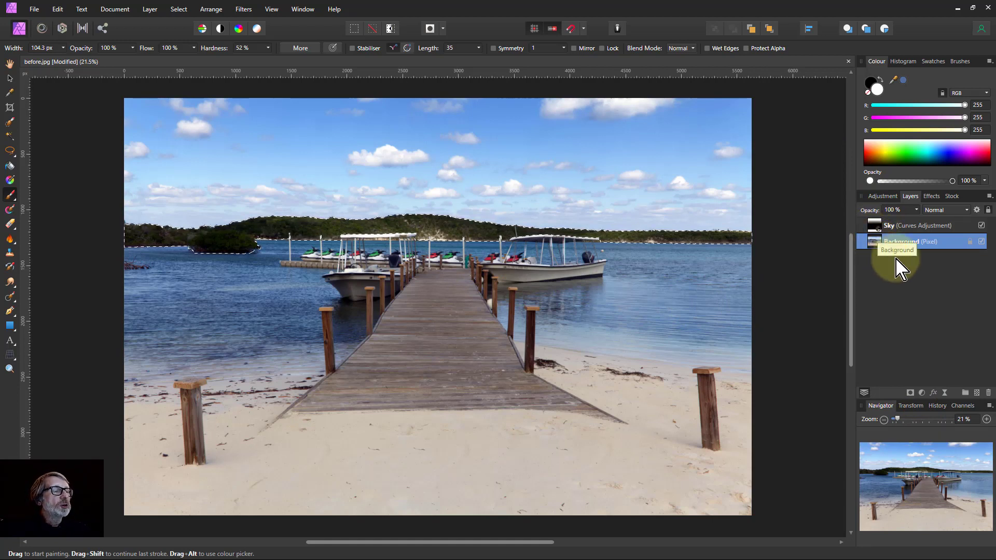
Open the Assistant settings dialog and close it again
{"action": "left_click", "coordinate": [618, 28]}
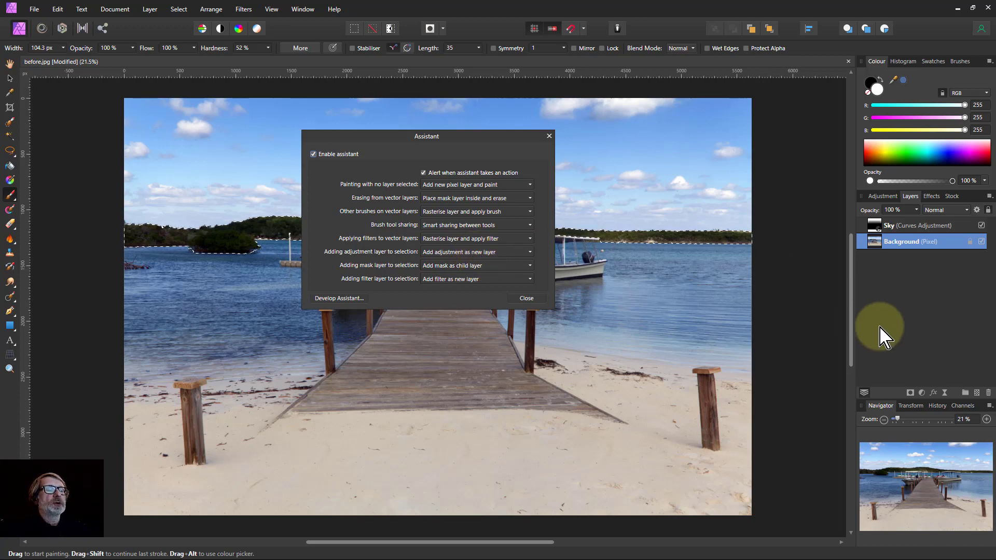
{"action": "left_click", "coordinate": [672, 26]}
{"action": "left_click", "coordinate": [526, 301]}
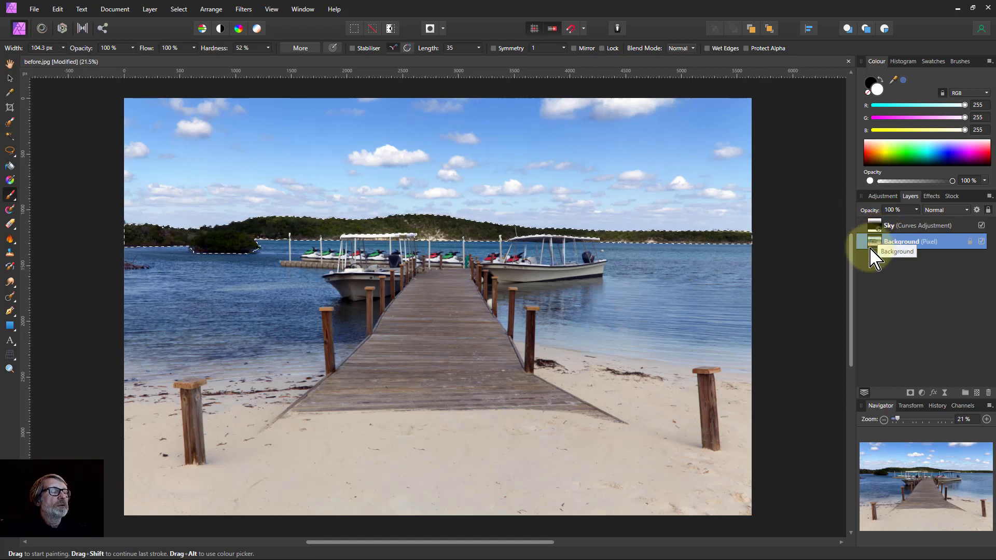
With the Sky layer selected, add a Curves adjustment and raise the Master midpoint to about 0.46, 0.629
{"action": "left_click", "coordinate": [876, 226]}
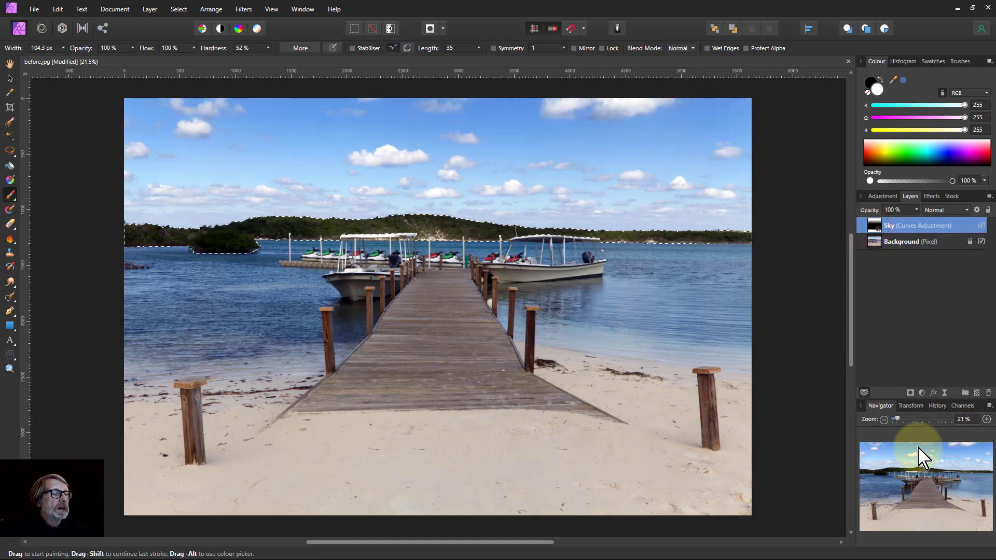
{"action": "left_click", "coordinate": [923, 393]}
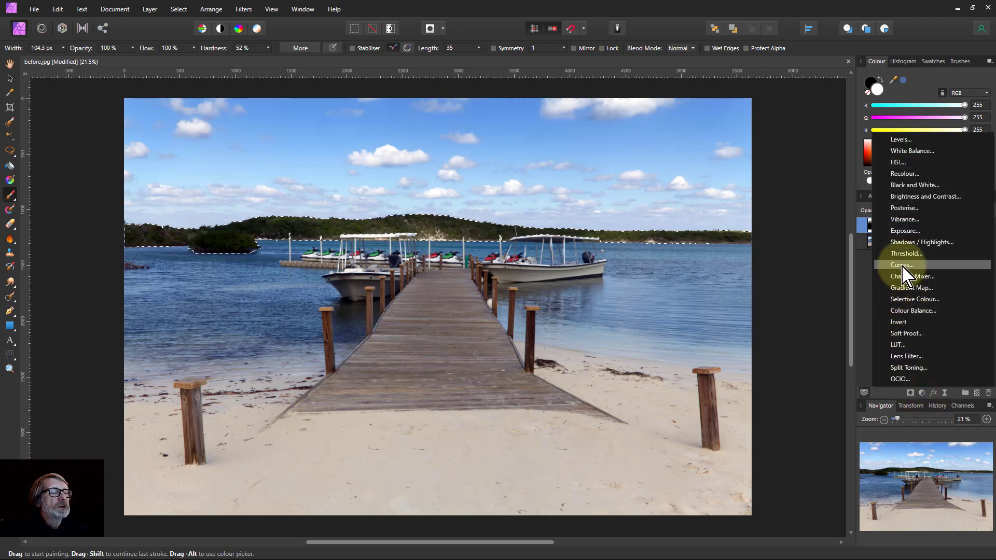
{"action": "left_click", "coordinate": [903, 265]}
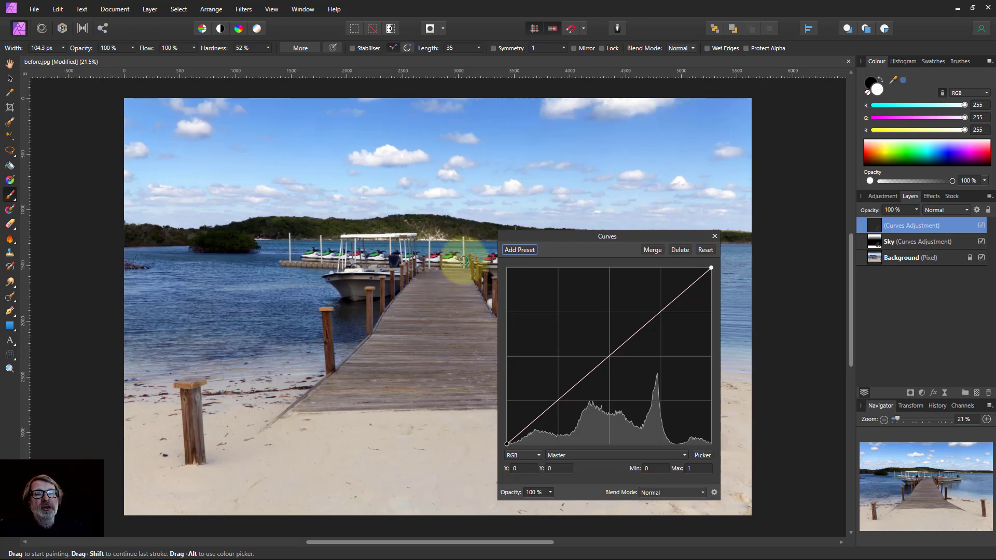
{"action": "left_click", "coordinate": [608, 357]}
{"action": "left_click_drag", "start_coordinate": [608, 357], "coordinate": [601, 333]}
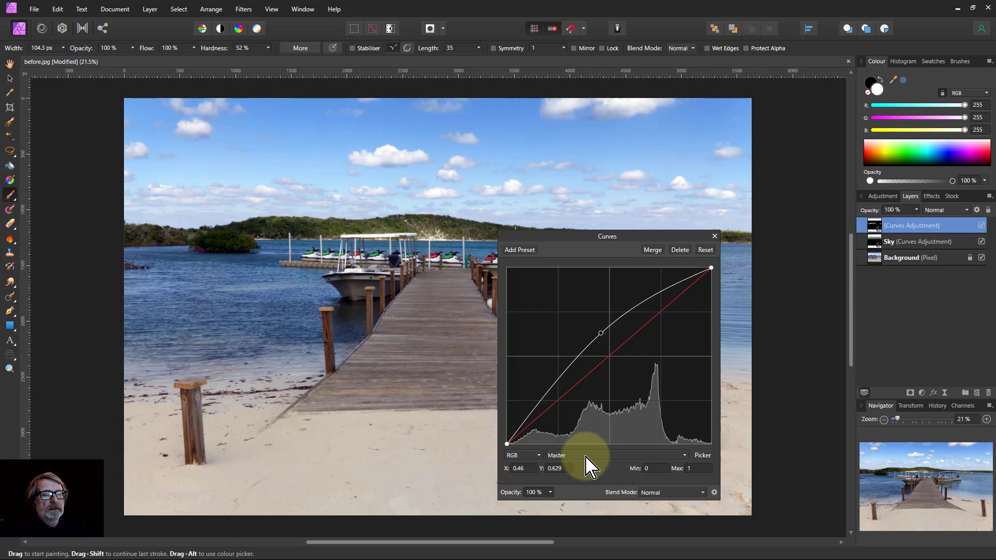
Lower the Blue channel midpoint to about 0.557, 0.414, close the dialog and rename the adjustment Greenery
{"action": "left_click", "coordinate": [603, 456]}
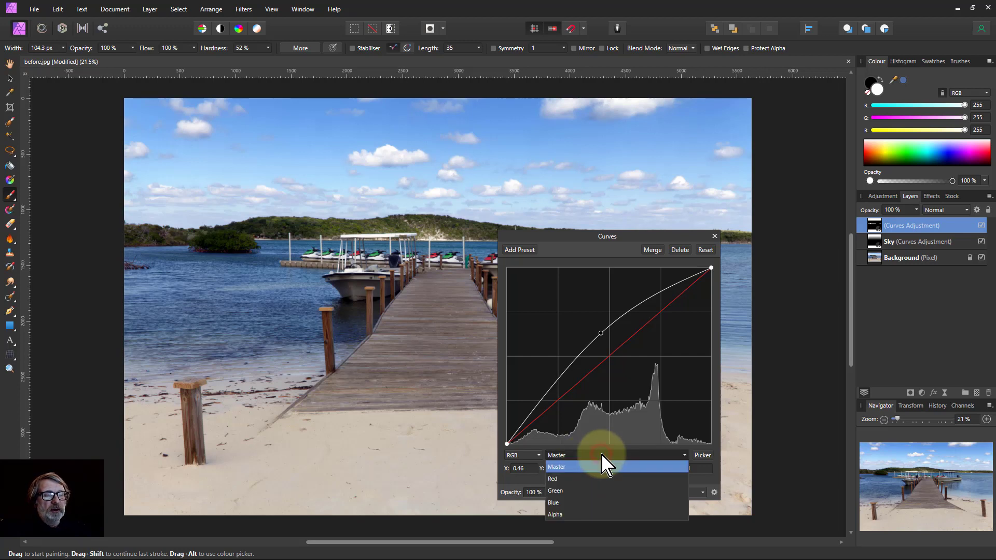
{"action": "left_click", "coordinate": [593, 502]}
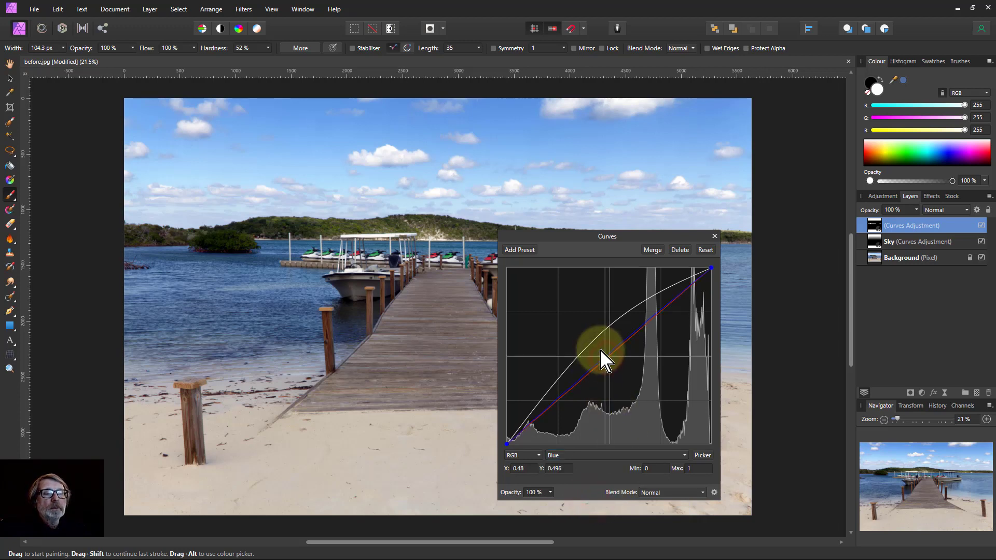
{"action": "left_click_drag", "start_coordinate": [601, 350], "coordinate": [621, 371]}
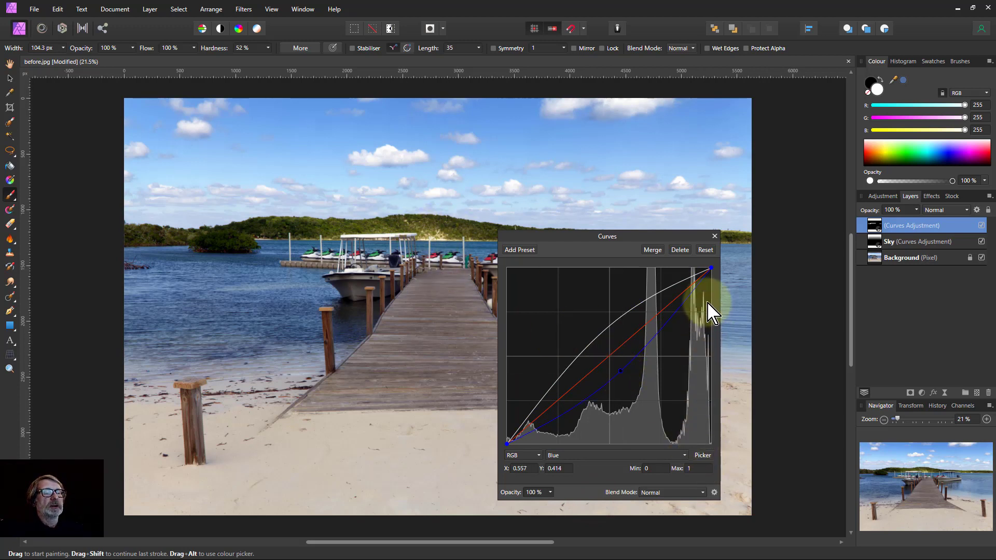
{"action": "left_click", "coordinate": [715, 236]}
{"action": "double_click", "coordinate": [903, 228]}
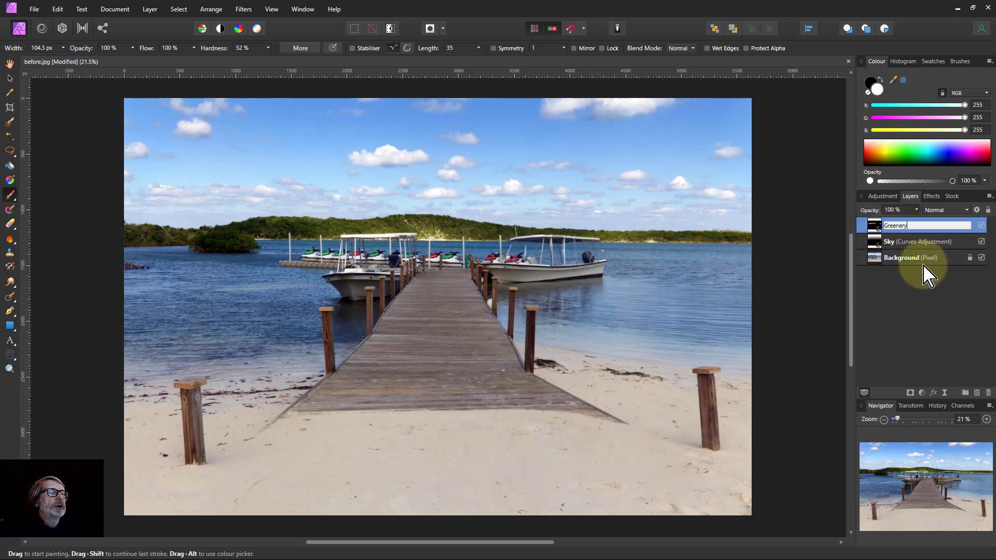
{"action": "key", "text": "Return"}
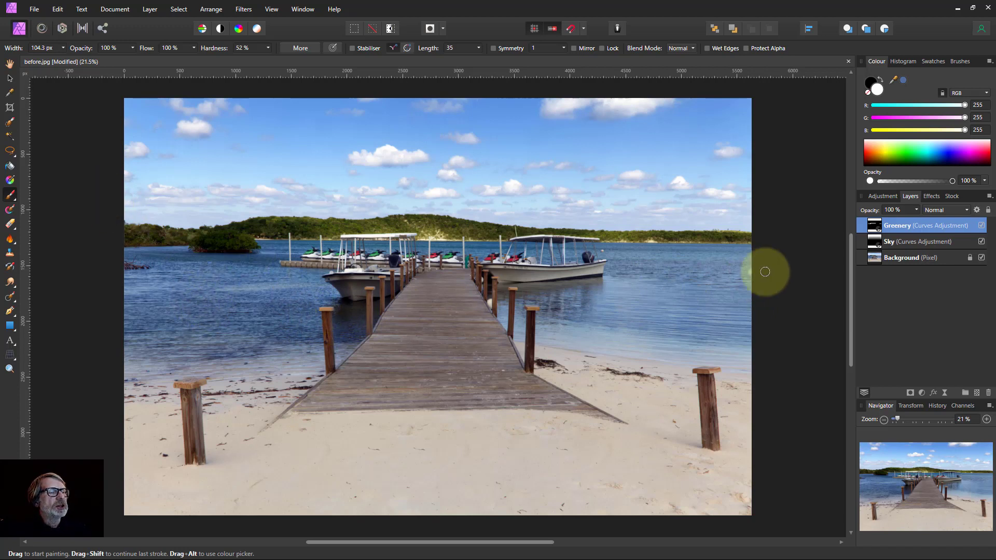
Try to flood-select the water on the Background layer with Contiguous off, lowering the tolerance to 17%
{"action": "left_click", "coordinate": [877, 257]}
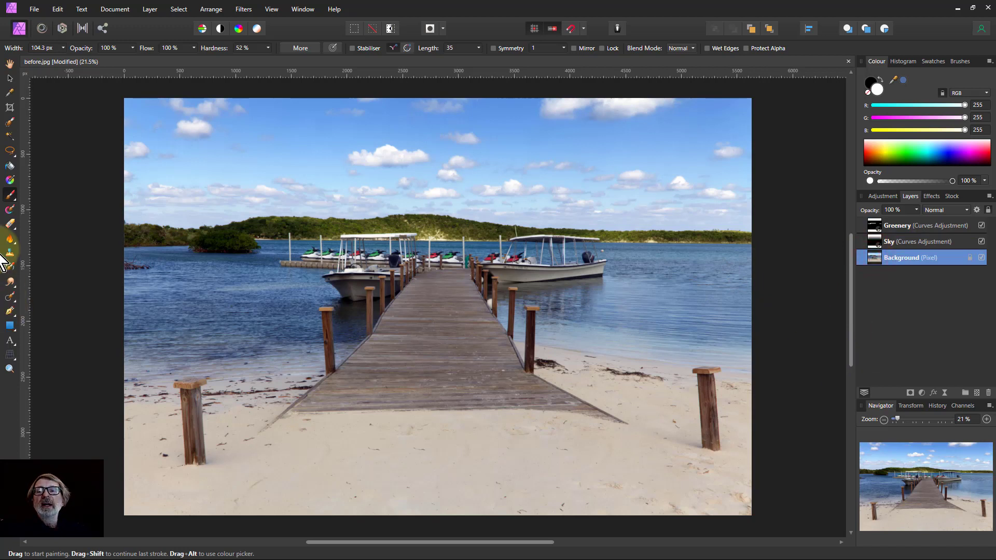
{"action": "left_click", "coordinate": [9, 136]}
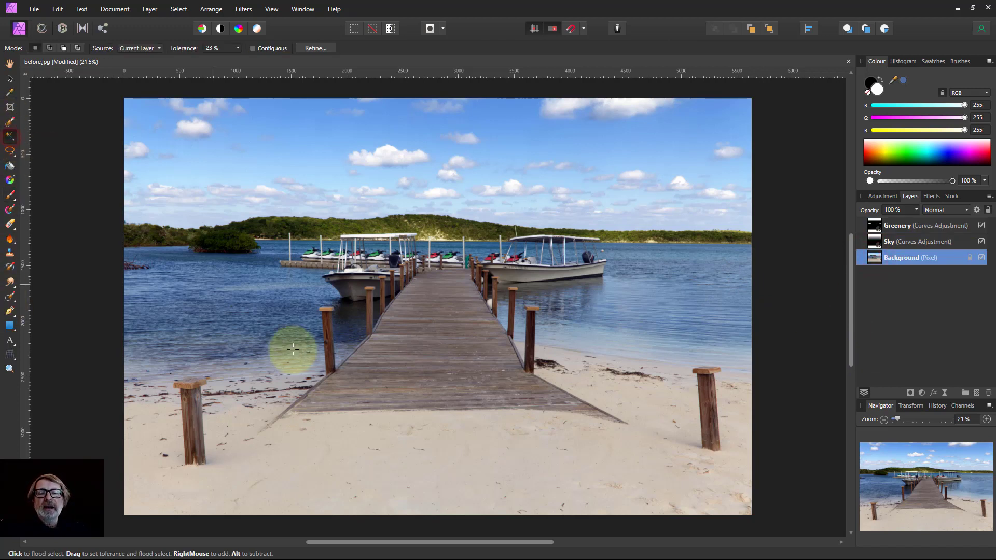
{"action": "left_click", "coordinate": [259, 292]}
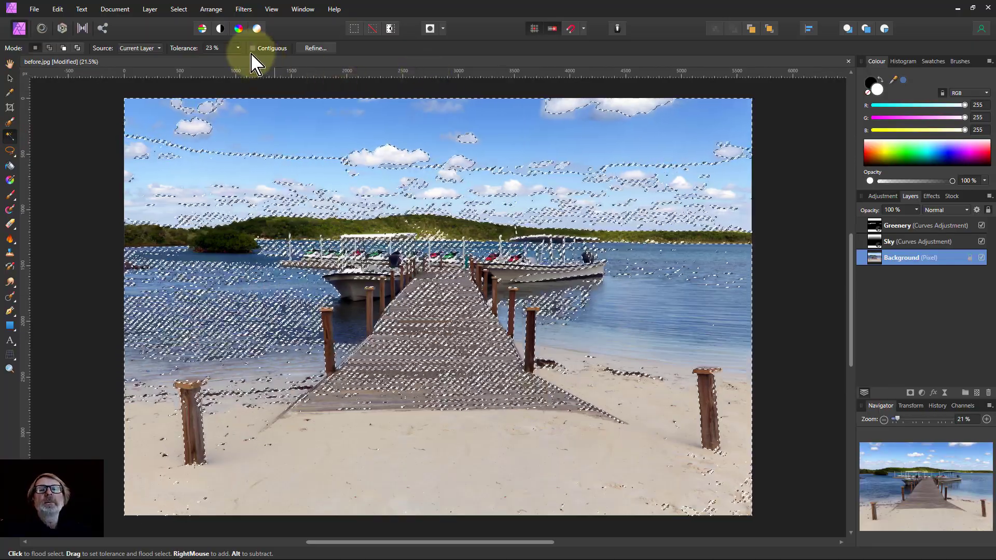
{"action": "left_click_drag", "start_coordinate": [240, 49], "coordinate": [236, 64]}
{"action": "left_click", "coordinate": [265, 284]}
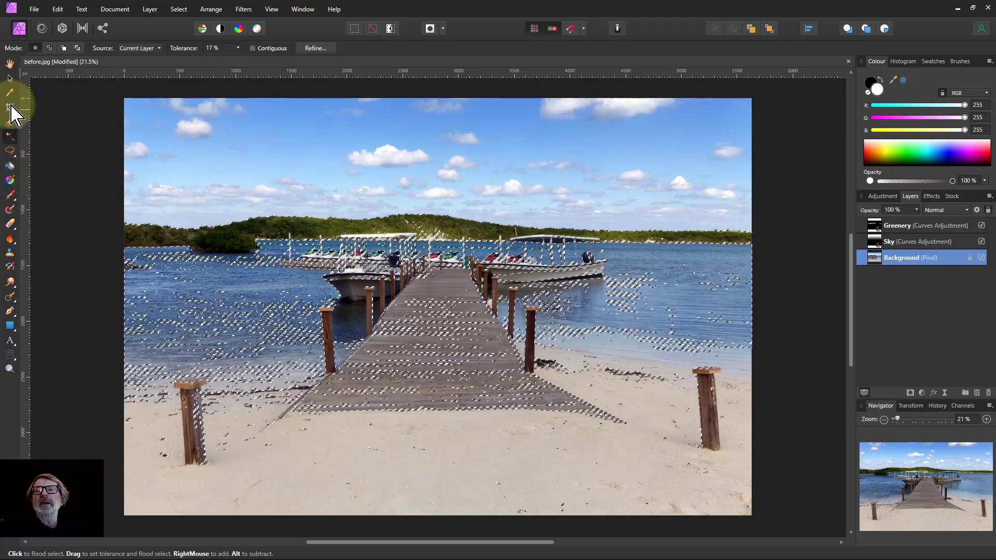
Add a Selective Colour adjustment layer above the Greenery layer
{"action": "left_click", "coordinate": [10, 64]}
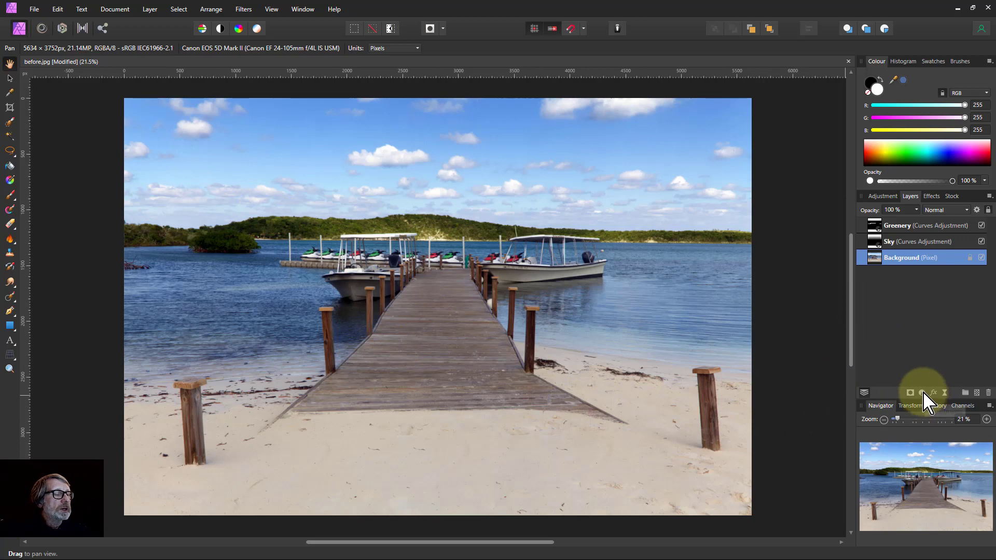
{"action": "left_click", "coordinate": [887, 225]}
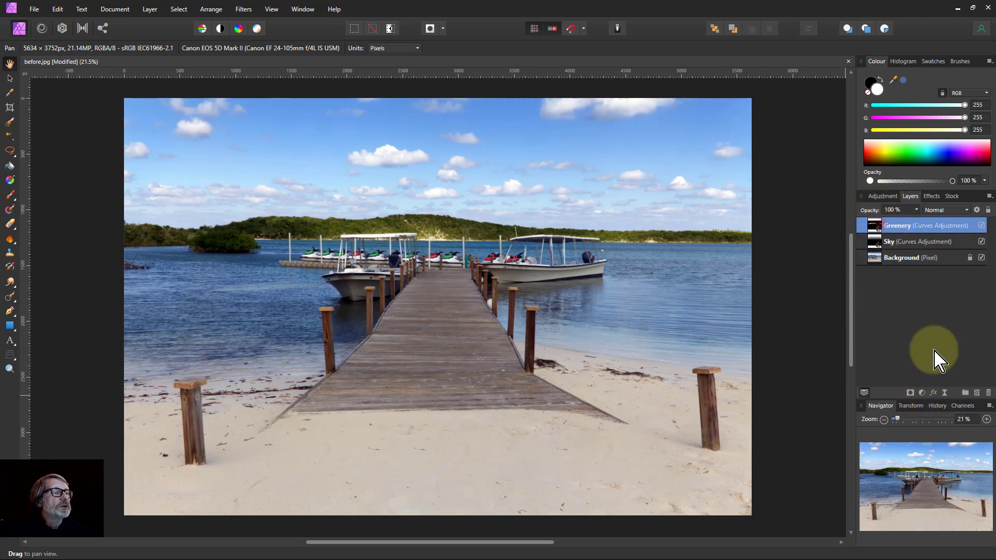
{"action": "left_click", "coordinate": [922, 394]}
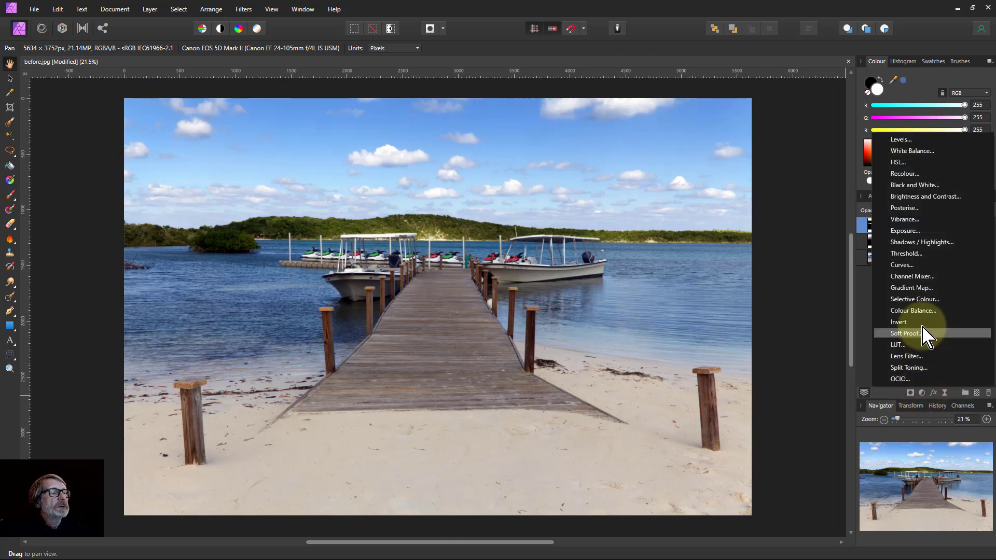
{"action": "left_click", "coordinate": [914, 300]}
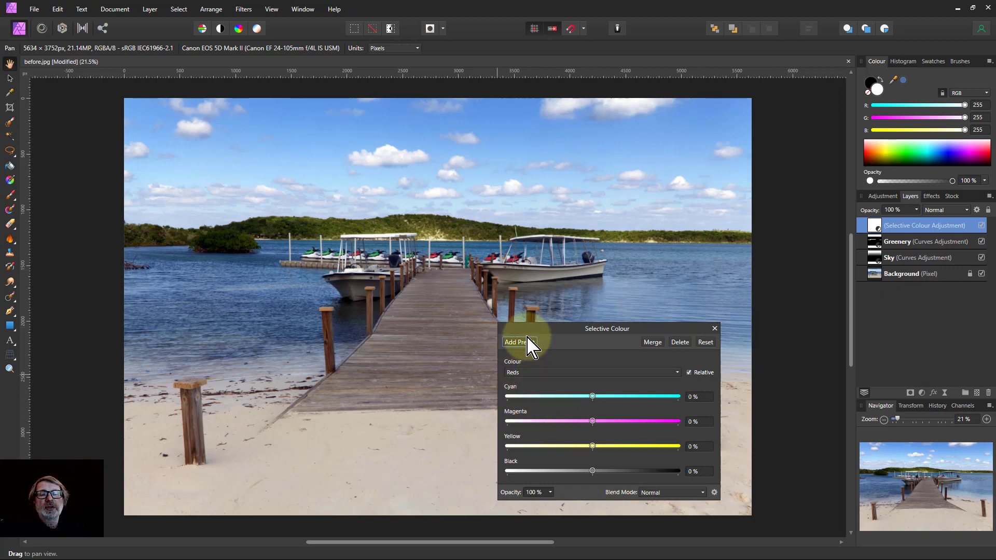
{"action": "left_click", "coordinate": [592, 373]}
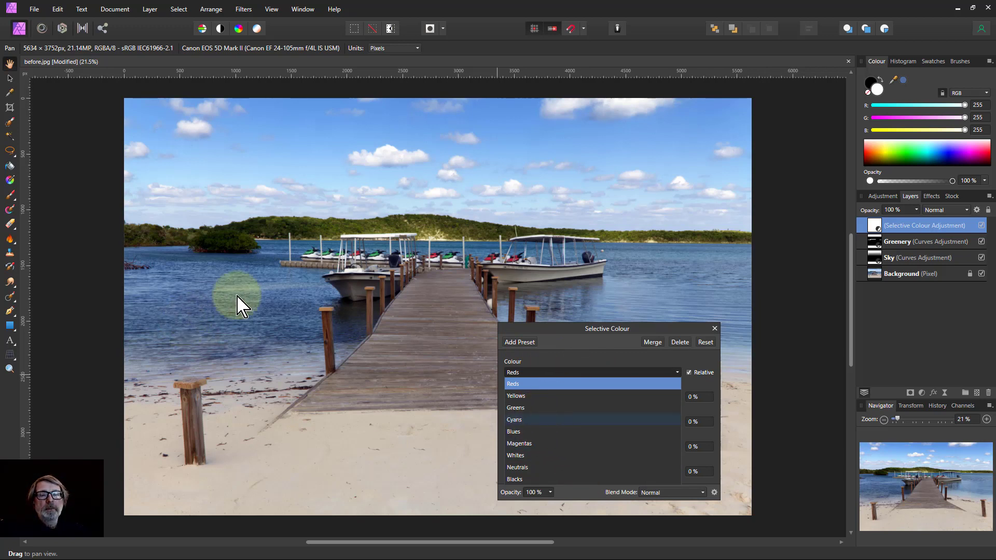
{"action": "left_click", "coordinate": [573, 333]}
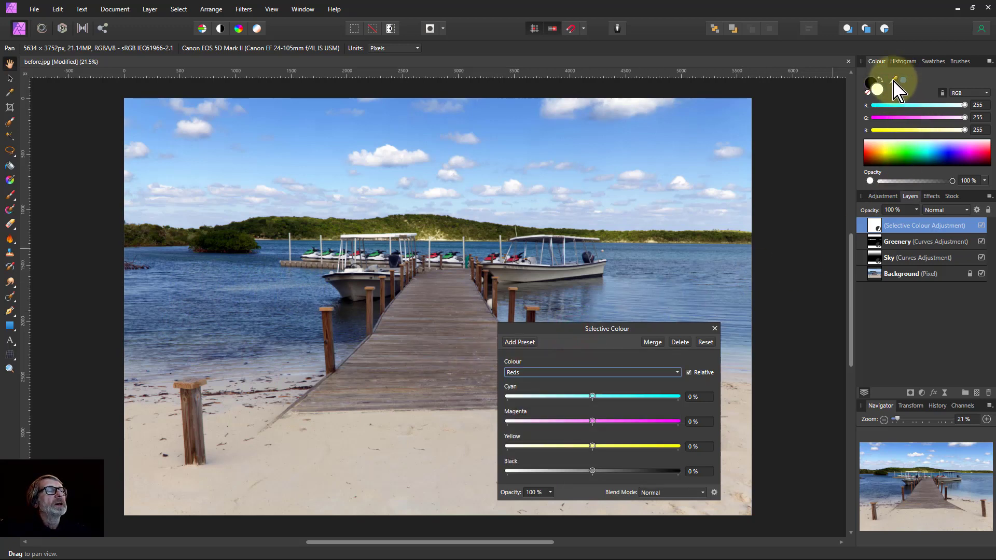
Sample the water's colour, then for Cyans set Cyan to 27%, Magenta to -45% and Yellow to 25%
{"action": "left_click_drag", "start_coordinate": [894, 82], "coordinate": [286, 294]}
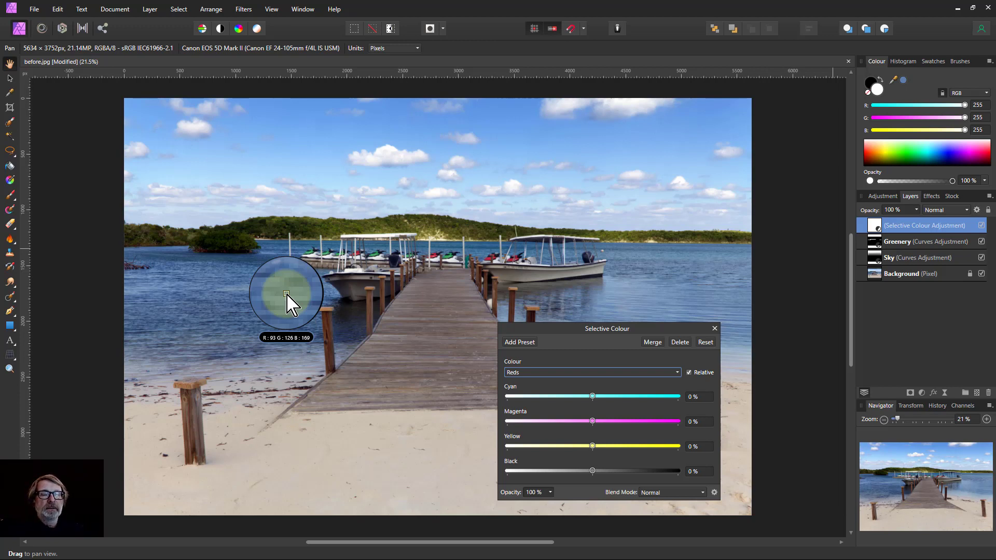
{"action": "left_click_drag", "start_coordinate": [286, 294], "coordinate": [287, 294]}
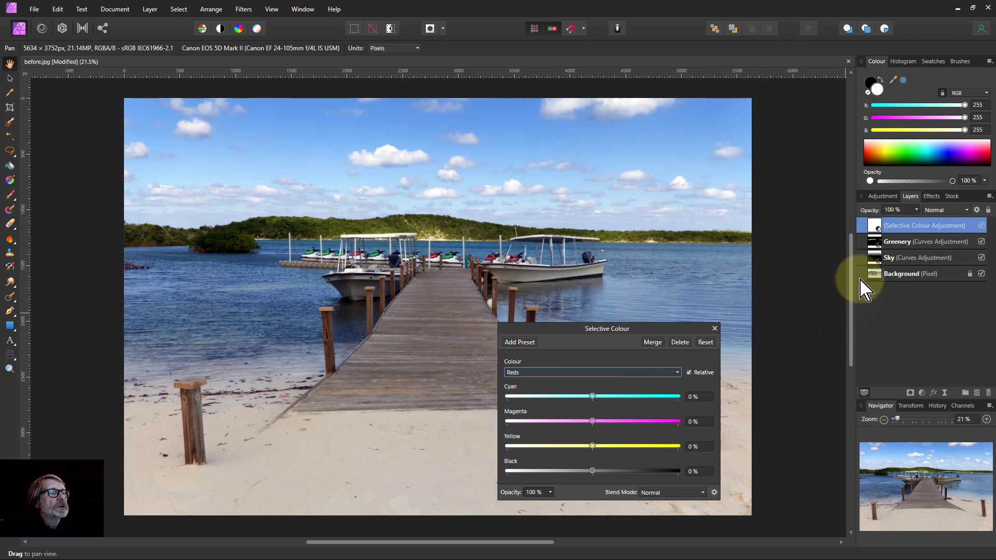
{"action": "left_click", "coordinate": [596, 372]}
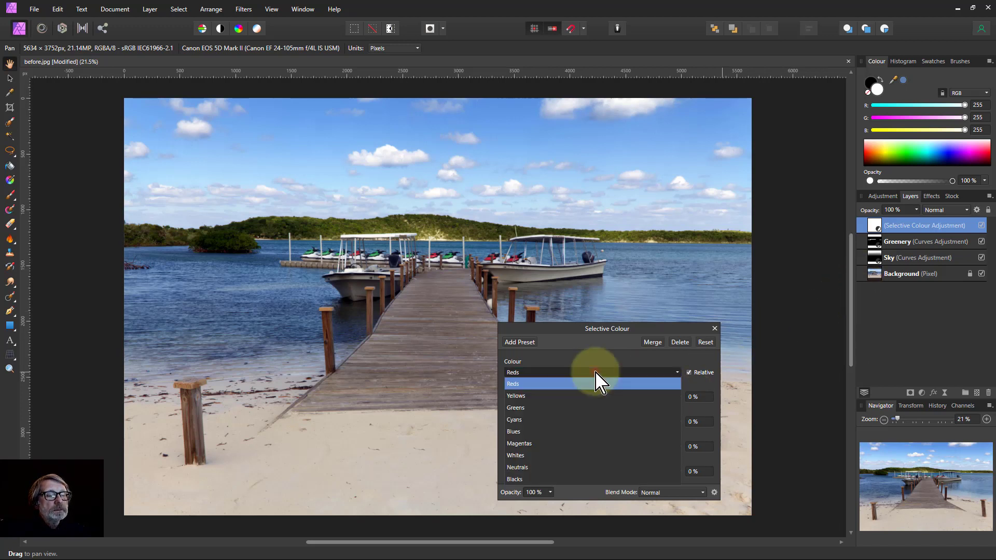
{"action": "left_click", "coordinate": [575, 421]}
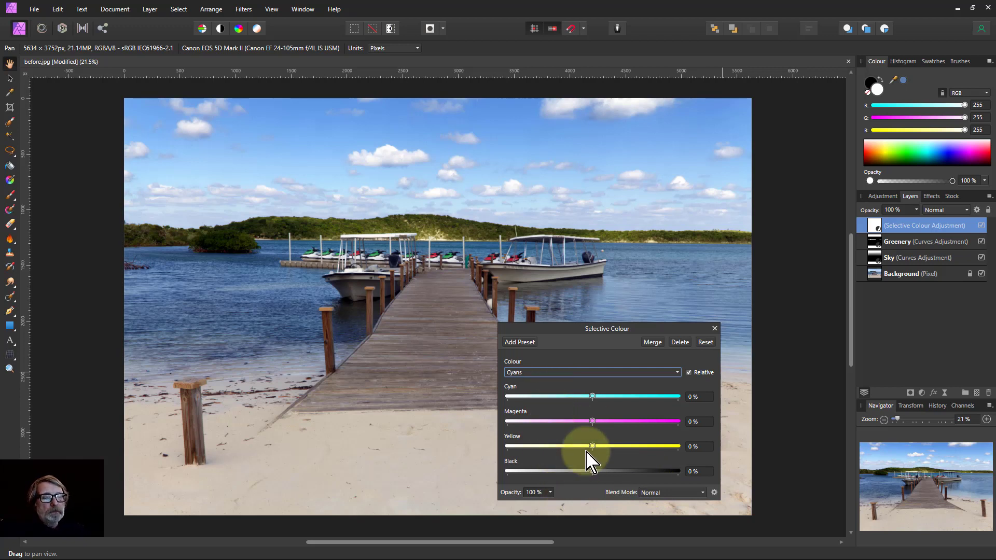
{"action": "left_click", "coordinate": [593, 397]}
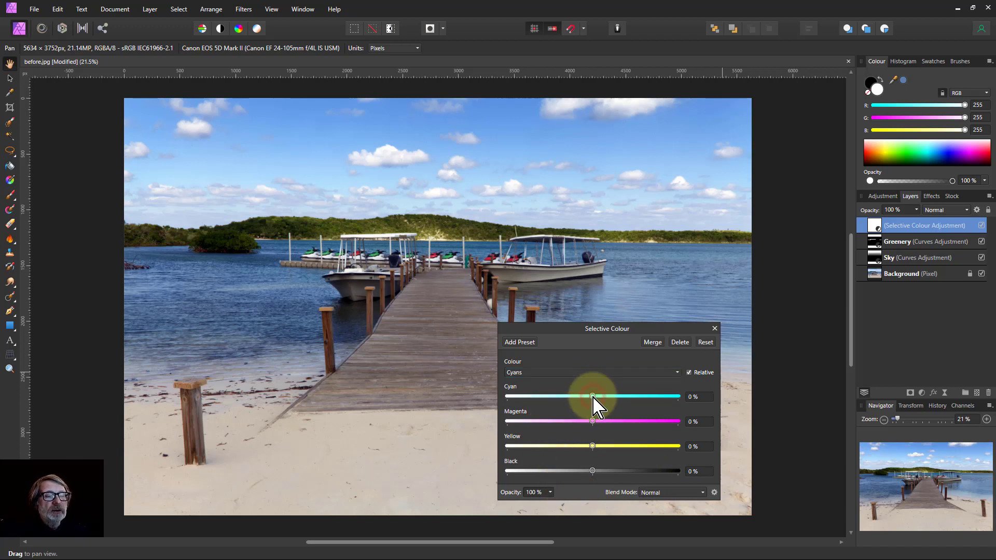
{"action": "left_click_drag", "start_coordinate": [593, 398], "coordinate": [553, 431]}
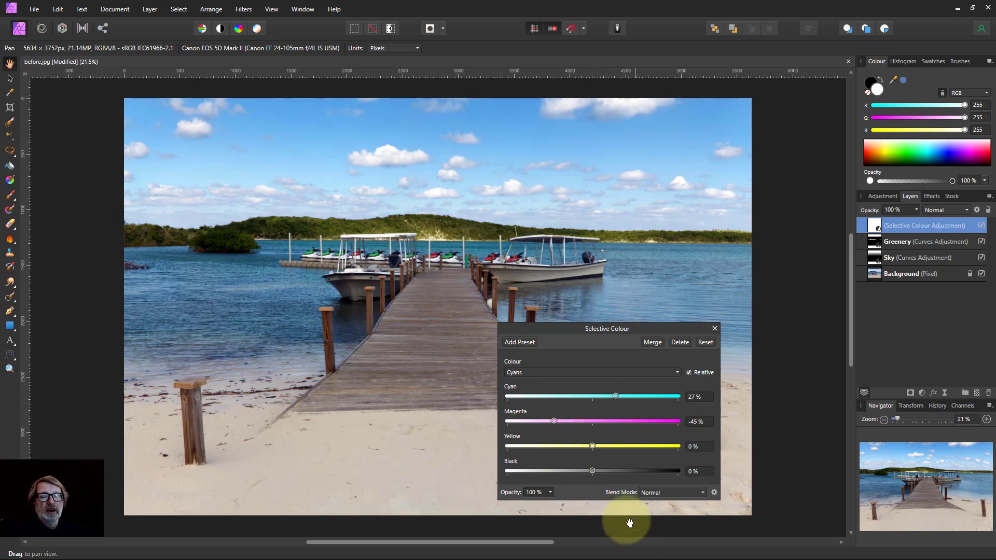
{"action": "left_click_drag", "start_coordinate": [592, 446], "coordinate": [614, 446]}
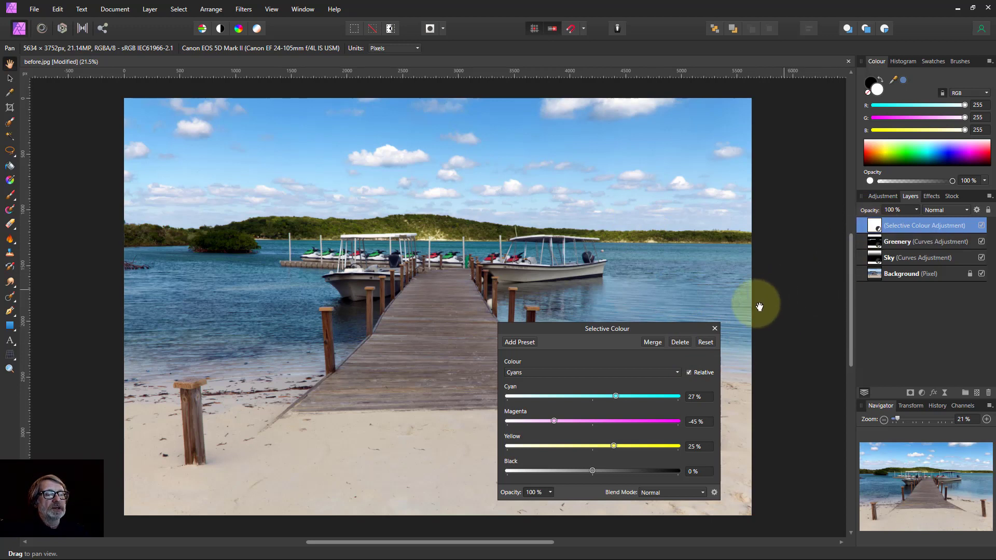
With a black brush enlarged to about 1707 px, paint across the sky to mask it out of the adjustment
{"action": "left_click", "coordinate": [9, 196]}
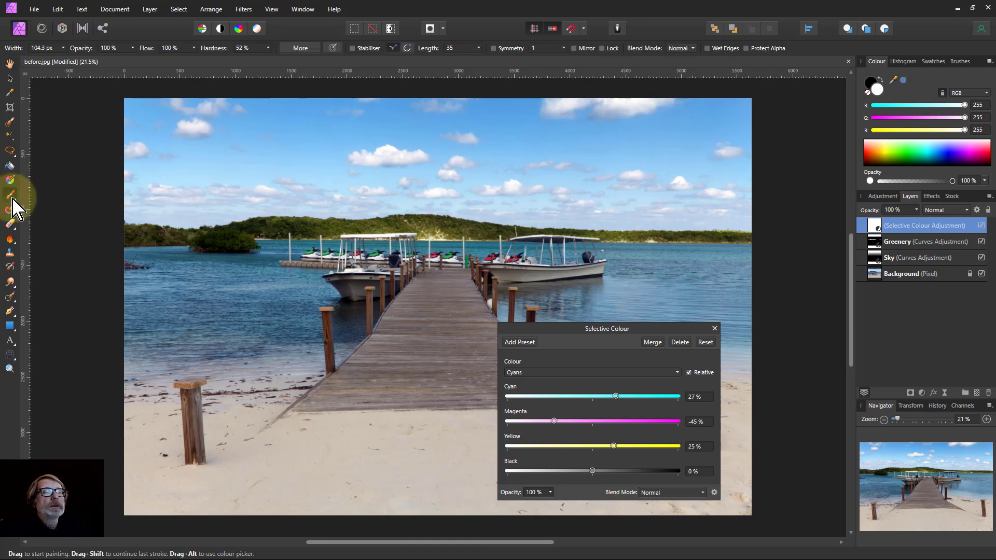
{"action": "left_click", "coordinate": [870, 82]}
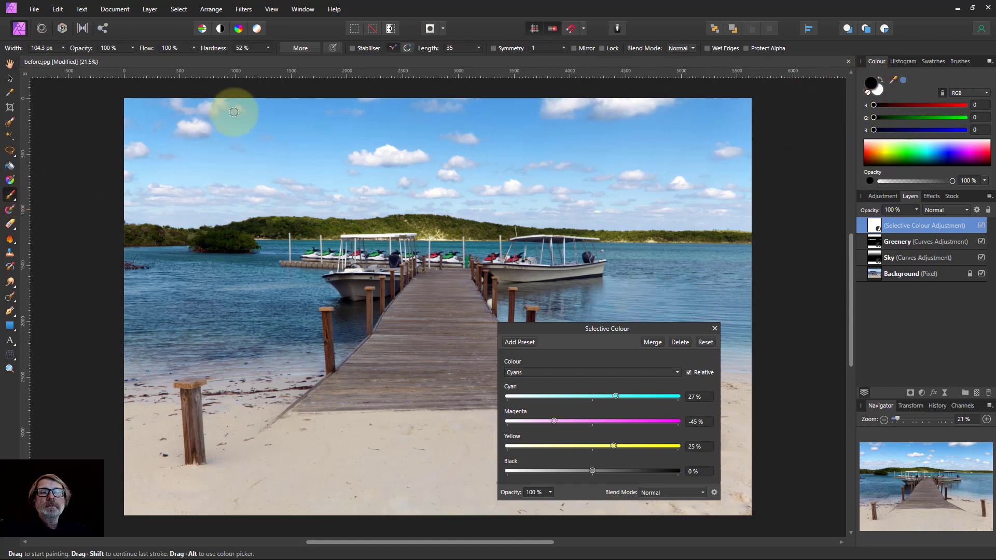
{"action": "key", "text": "bracketright"}
{"action": "key", "text": "bracketright"}
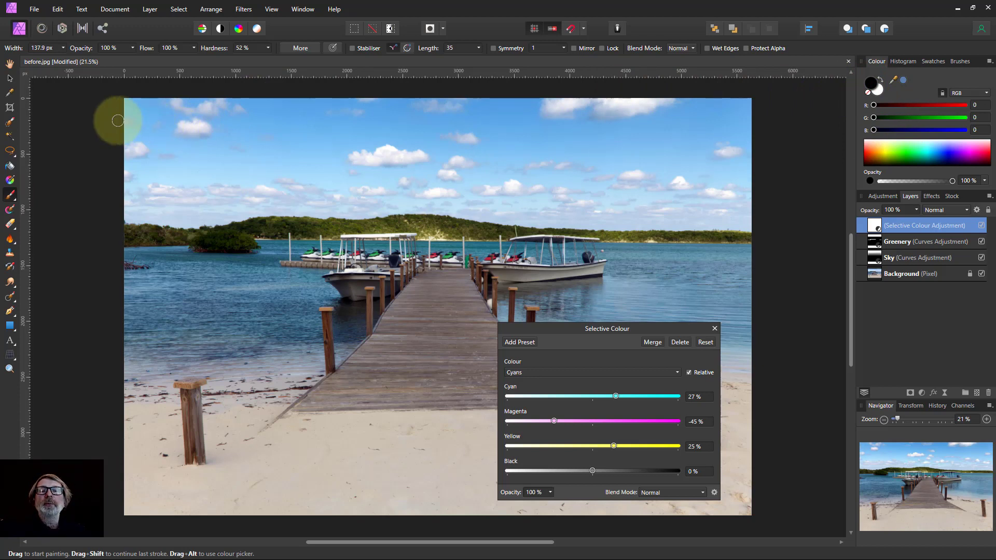
{"action": "key", "text": "bracketright"}
{"action": "key", "text": "bracketright"}
{"action": "key", "text": "bracketright"}
{"action": "key", "text": "bracketright"}
{"action": "key", "text": "bracketright"}
{"action": "key", "text": "bracketright"}
{"action": "key", "text": "bracketright"}
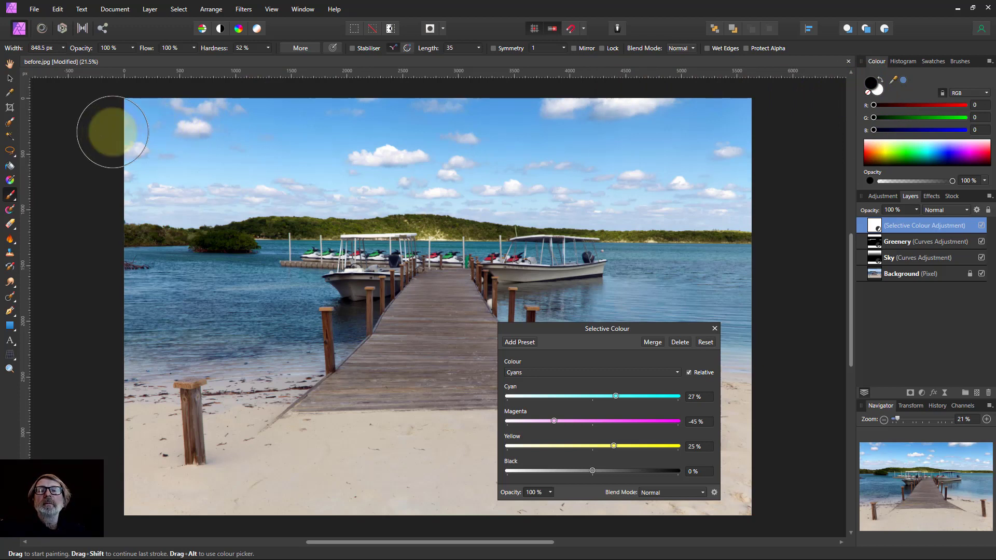
{"action": "key", "text": "bracketright"}
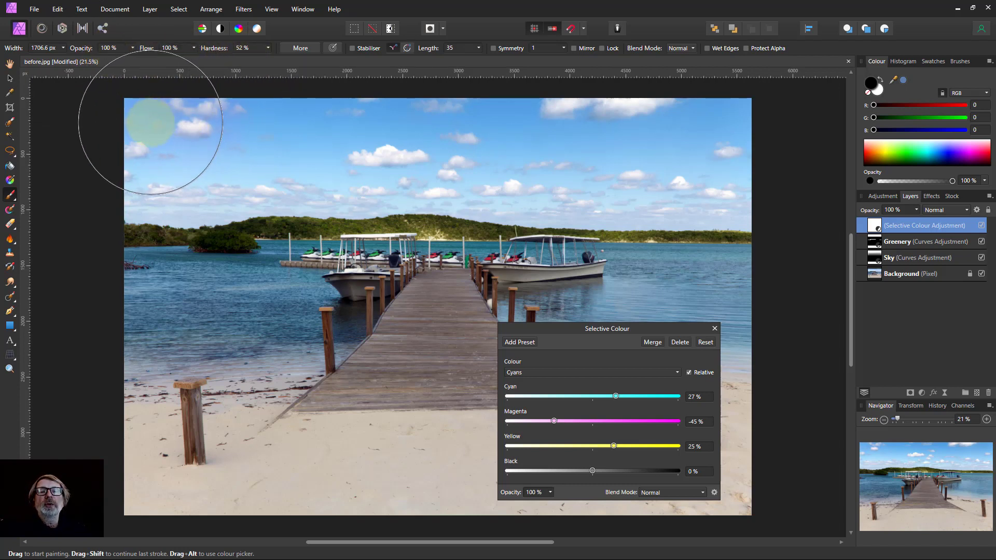
{"action": "mouse_move", "coordinate": [118, 139]}
{"action": "left_mouse_down"}
{"action": "mouse_move", "coordinate": [805, 134]}
{"action": "mouse_move", "coordinate": [814, 144]}
{"action": "left_mouse_up"}
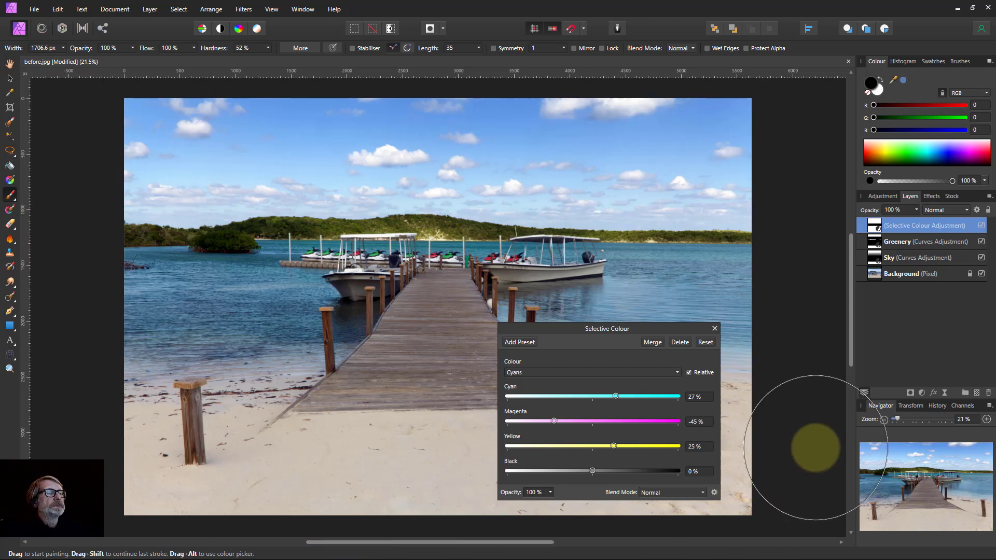
Close the Selective Colour dialog and rename the adjustment Water
{"action": "left_click", "coordinate": [715, 329]}
{"action": "double_click", "coordinate": [917, 226]}
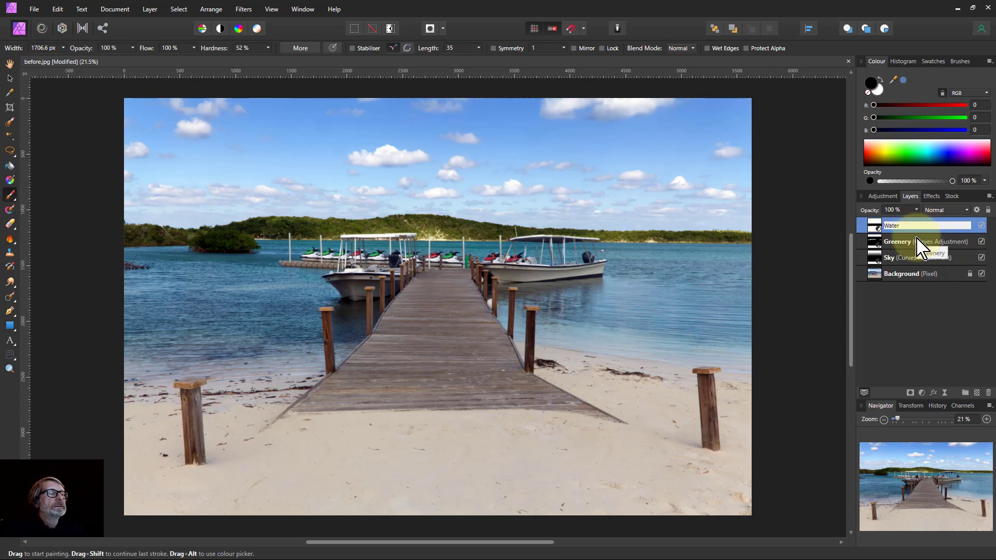
{"action": "key", "text": "Return"}
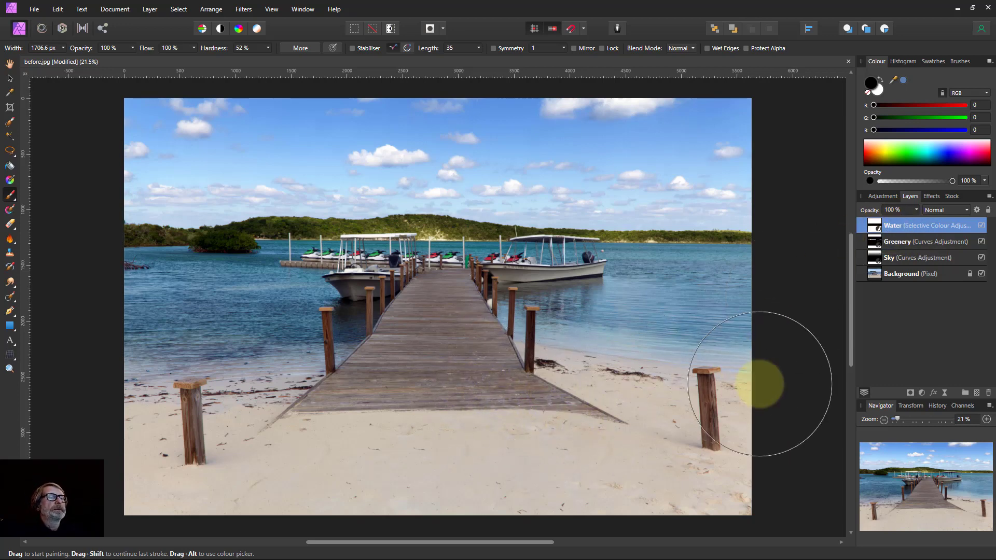
On the Background layer, paint a selection of the pier deck with the Selection Brush at about 150 px, Snap to edges off
{"action": "left_click", "coordinate": [877, 281]}
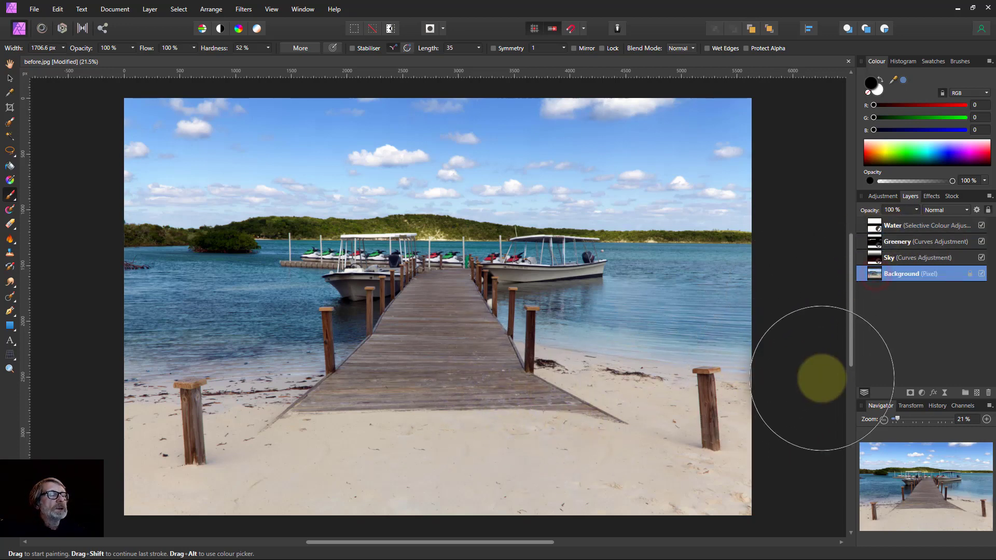
{"action": "left_click", "coordinate": [9, 122]}
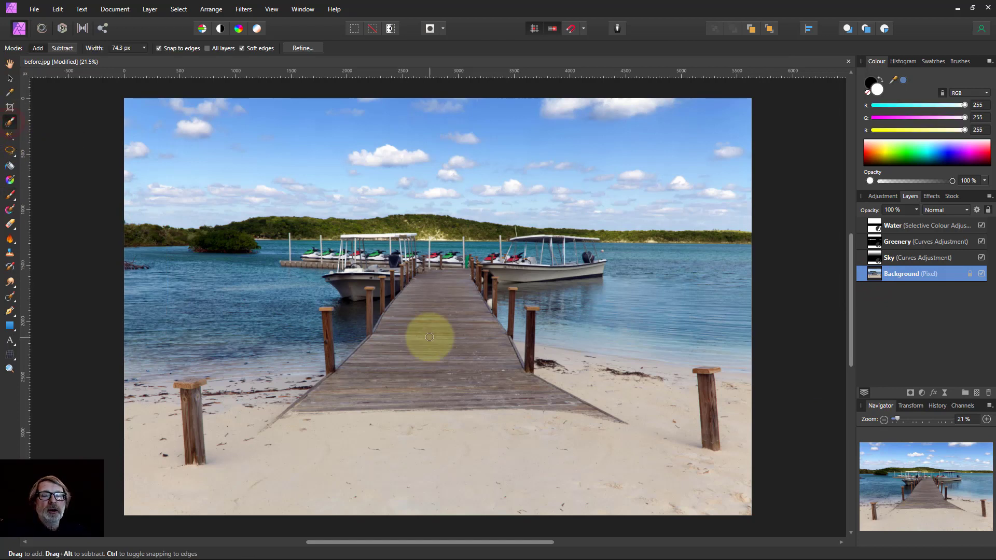
{"action": "key", "text": "bracketright"}
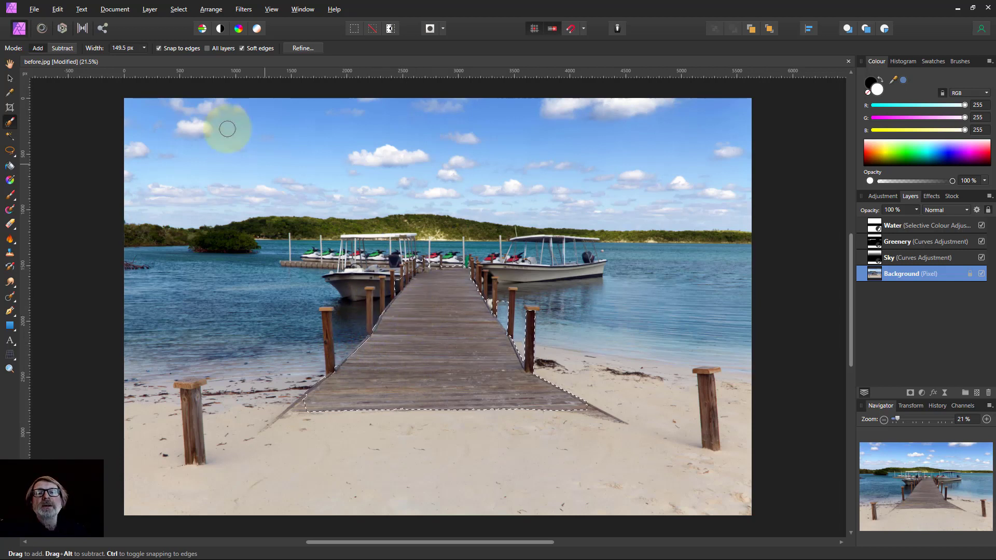
{"action": "left_click", "coordinate": [158, 48]}
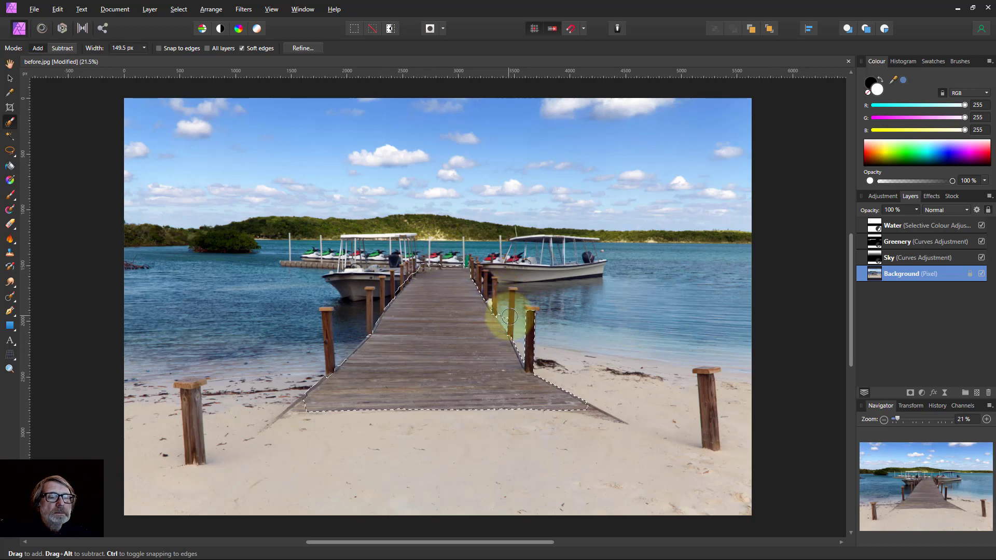
{"action": "mouse_move", "coordinate": [502, 310]}
{"action": "left_mouse_down"}
{"action": "mouse_move", "coordinate": [534, 323]}
{"action": "mouse_move", "coordinate": [534, 355]}
{"action": "left_mouse_up"}
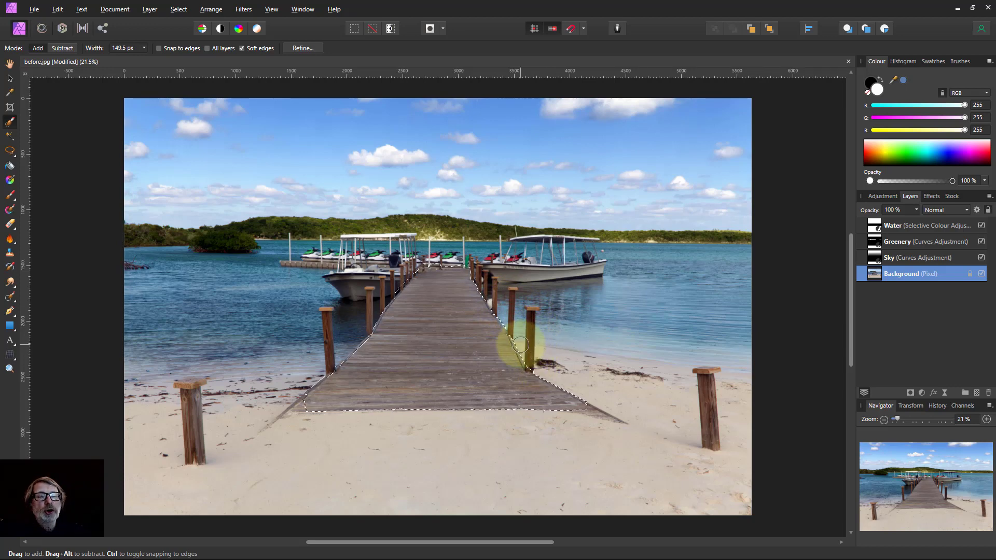
Enter Quick Mask, zoom into the deck, and try painting a stroke over the deck's left edge with the large black brush
{"action": "key", "text": "q"}
{"action": "scroll", "coordinate": [374, 394], "scroll_direction": "up", "scroll_amount": 4}
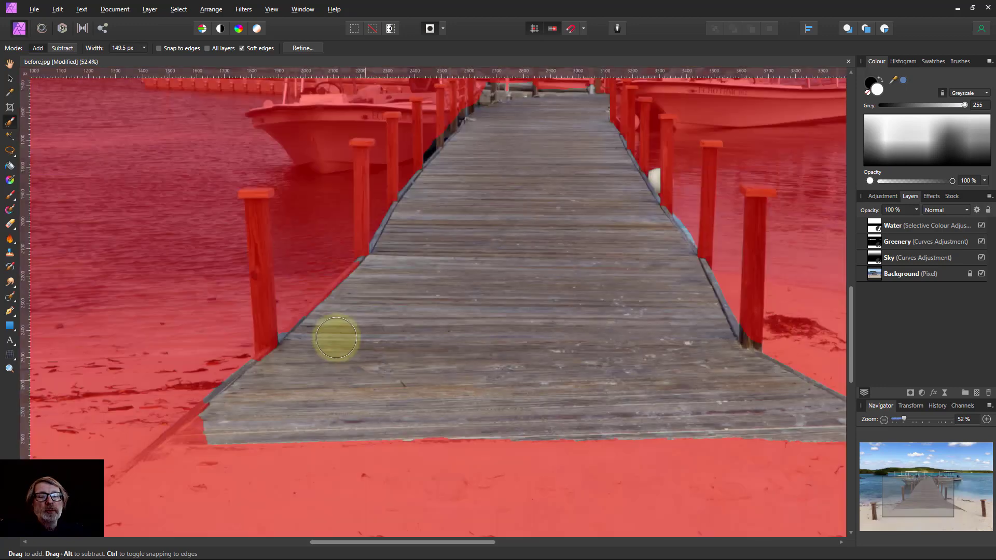
{"action": "scroll", "coordinate": [339, 330], "scroll_direction": "up", "scroll_amount": 2}
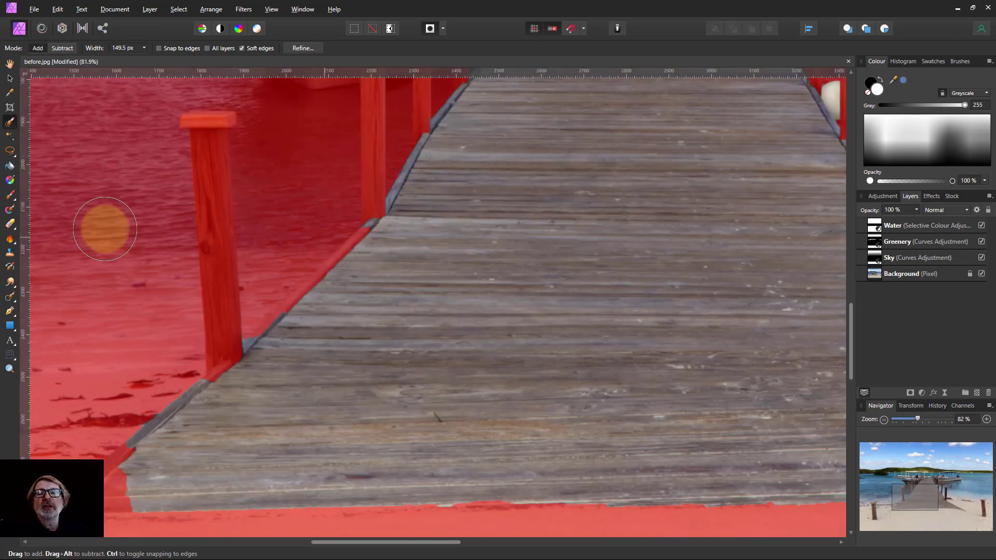
{"action": "left_click", "coordinate": [10, 196]}
{"action": "left_click", "coordinate": [421, 291]}
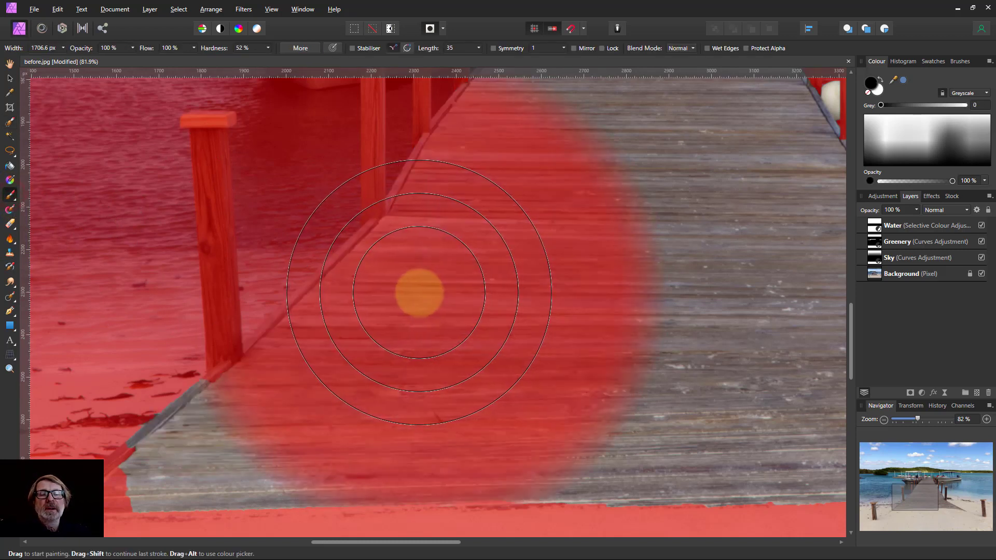
{"action": "left_click_drag", "start_coordinate": [425, 300], "coordinate": [377, 287]}
Shrink the brush to about 127 px and paint white along the pier's left edge to remove it from the mask
{"action": "key", "text": "["}
{"action": "key", "text": "["}
{"action": "key", "text": "["}
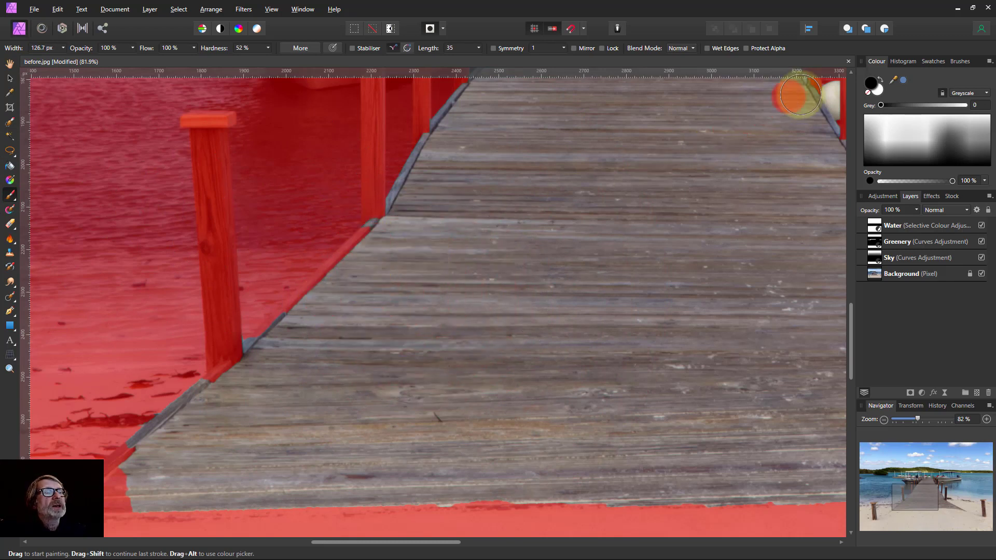
{"action": "left_click", "coordinate": [877, 90]}
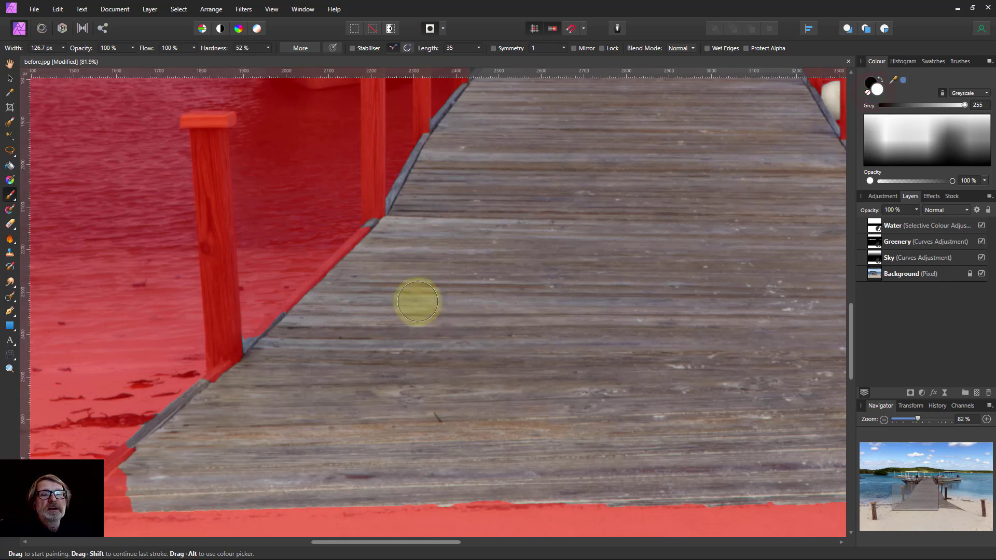
{"action": "mouse_move", "coordinate": [376, 246]}
{"action": "left_mouse_down"}
{"action": "mouse_move", "coordinate": [299, 320]}
{"action": "mouse_move", "coordinate": [261, 405]}
{"action": "mouse_move", "coordinate": [110, 493]}
{"action": "mouse_move", "coordinate": [148, 474]}
{"action": "mouse_move", "coordinate": [146, 458]}
{"action": "mouse_move", "coordinate": [135, 460]}
{"action": "mouse_move", "coordinate": [107, 494]}
{"action": "mouse_move", "coordinate": [136, 489]}
{"action": "mouse_move", "coordinate": [111, 489]}
{"action": "left_mouse_up"}
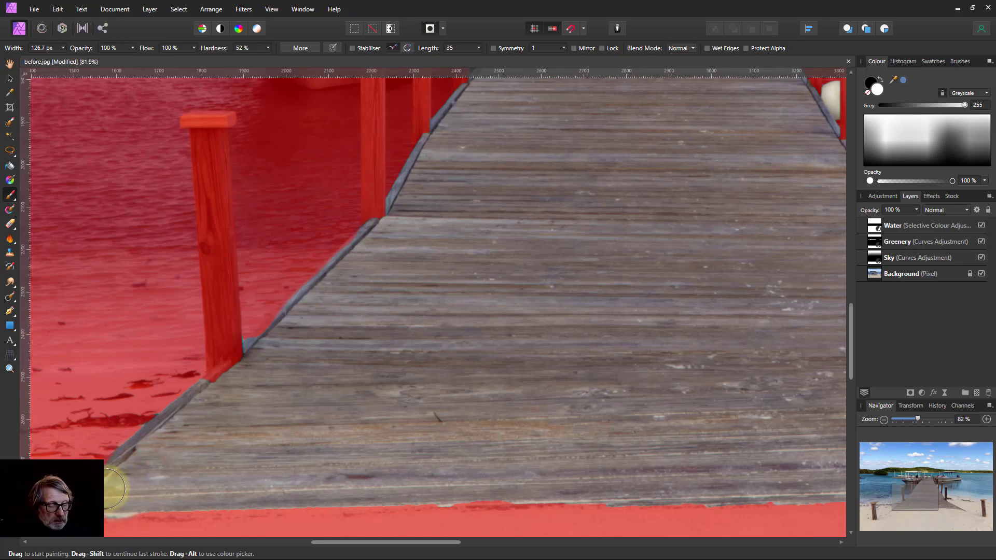
Shrink the brush to about 35 px, switch to black, and paint over the far end of the deck in the Quick Mask
{"action": "key", "text": "bracketleft"}
{"action": "key", "text": "bracketleft"}
{"action": "key", "text": "bracketleft"}
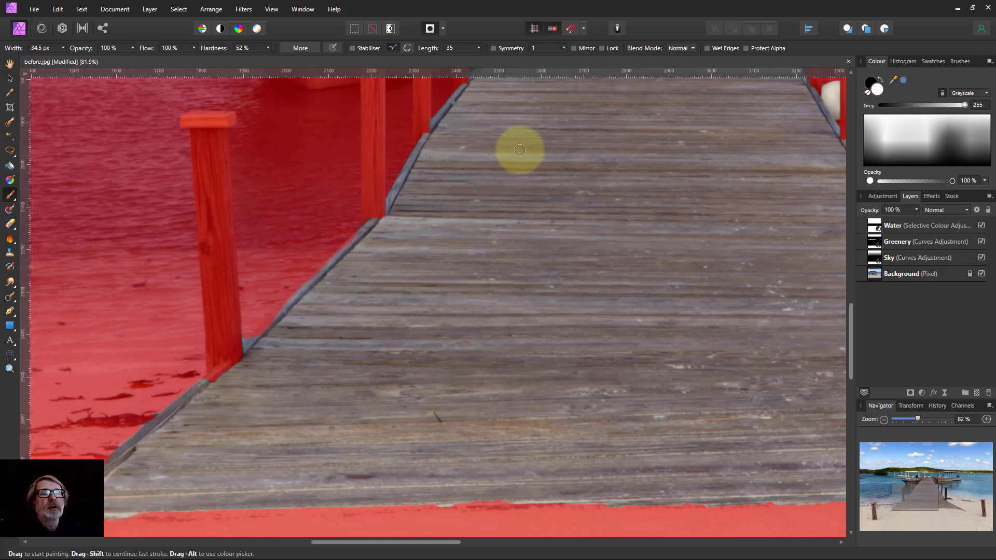
{"action": "scroll", "coordinate": [467, 213], "scroll_direction": "up", "scroll_amount": 2}
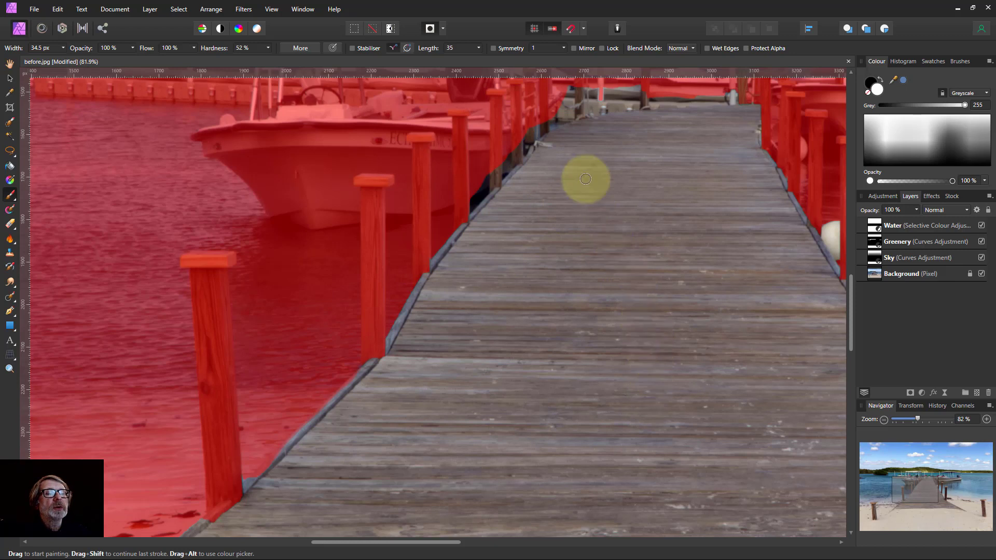
{"action": "left_click", "coordinate": [880, 79]}
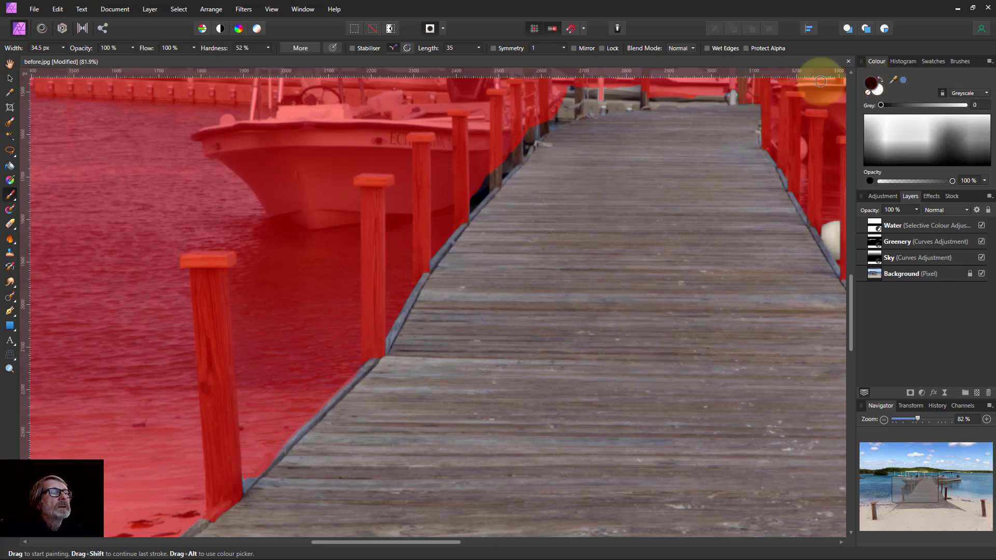
{"action": "mouse_move", "coordinate": [548, 116]}
{"action": "left_mouse_down"}
{"action": "mouse_move", "coordinate": [470, 203]}
{"action": "mouse_move", "coordinate": [521, 118]}
{"action": "mouse_move", "coordinate": [556, 91]}
{"action": "mouse_move", "coordinate": [576, 109]}
{"action": "mouse_move", "coordinate": [561, 109]}
{"action": "mouse_move", "coordinate": [575, 89]}
{"action": "mouse_move", "coordinate": [562, 89]}
{"action": "mouse_move", "coordinate": [657, 89]}
{"action": "mouse_move", "coordinate": [558, 105]}
{"action": "mouse_move", "coordinate": [640, 83]}
{"action": "mouse_move", "coordinate": [767, 93]}
{"action": "left_mouse_up"}
Enlarge the brush to about 60 px and paint black along the deck's right-hand edge
{"action": "key", "text": "bracketright"}
{"action": "key", "text": "bracketright"}
{"action": "key", "text": "bracketright"}
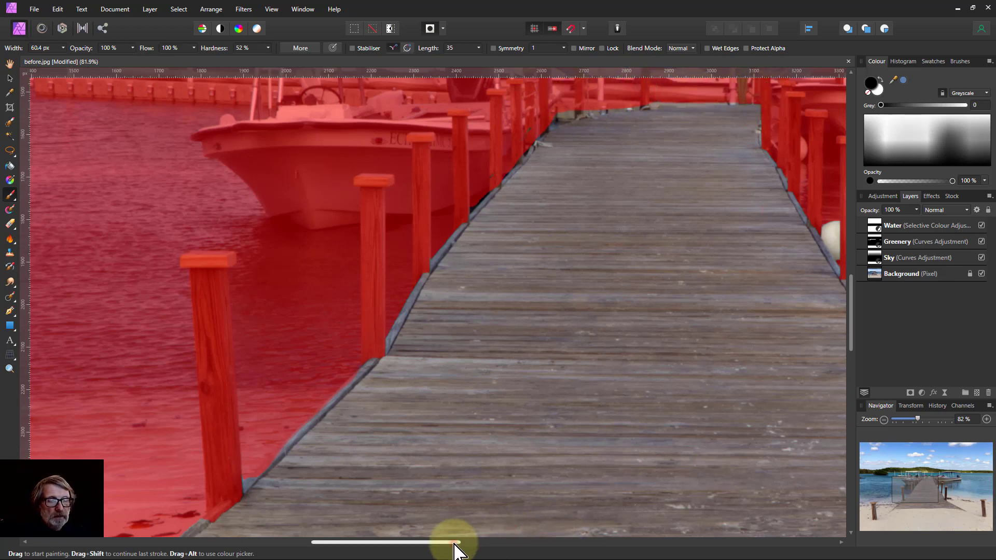
{"action": "left_click_drag", "start_coordinate": [454, 543], "coordinate": [525, 543]}
{"action": "mouse_move", "coordinate": [563, 301]}
{"action": "left_mouse_down"}
{"action": "mouse_move", "coordinate": [529, 223]}
{"action": "mouse_move", "coordinate": [554, 258]}
{"action": "mouse_move", "coordinate": [529, 228]}
{"action": "mouse_move", "coordinate": [551, 231]}
{"action": "mouse_move", "coordinate": [634, 289]}
{"action": "mouse_move", "coordinate": [572, 286]}
{"action": "mouse_move", "coordinate": [602, 333]}
{"action": "mouse_move", "coordinate": [562, 269]}
{"action": "mouse_move", "coordinate": [574, 276]}
{"action": "left_mouse_up"}
{"action": "left_click_drag", "start_coordinate": [509, 409], "coordinate": [464, 388]}
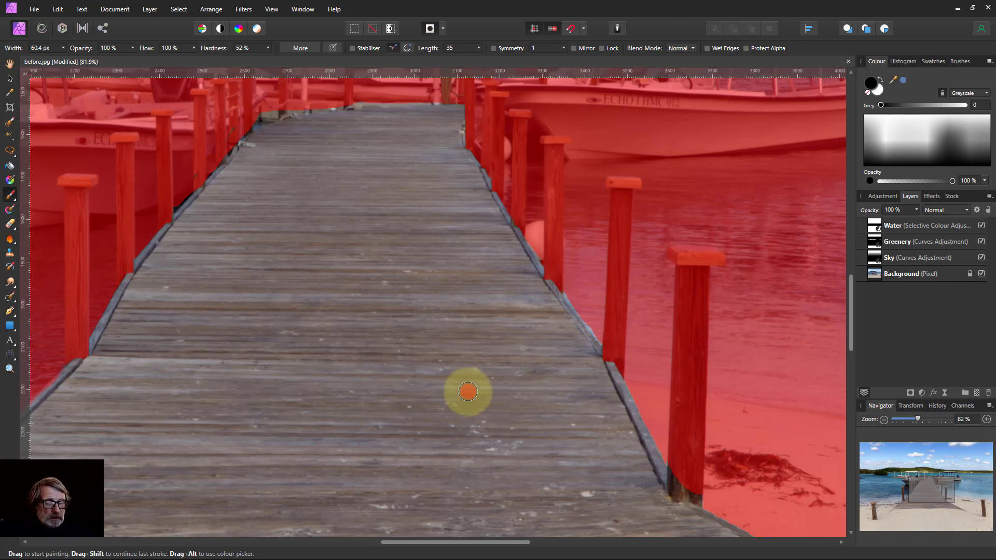
Exit Quick Mask and add a Curves adjustment to the pier selection, pulling the curve's midpoint down to darken it
{"action": "key", "text": "ctrl+0"}
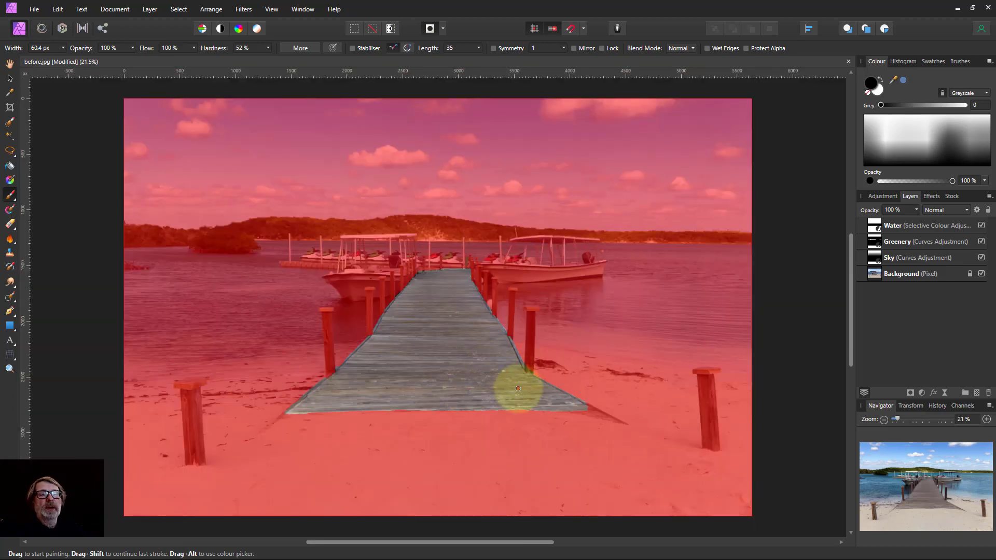
{"action": "left_click", "coordinate": [430, 29]}
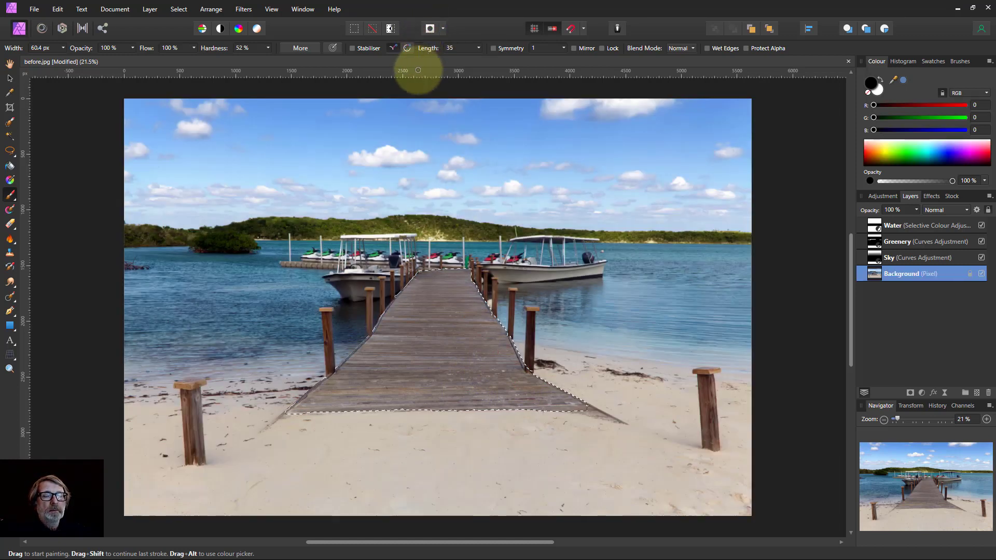
{"action": "left_click", "coordinate": [923, 393]}
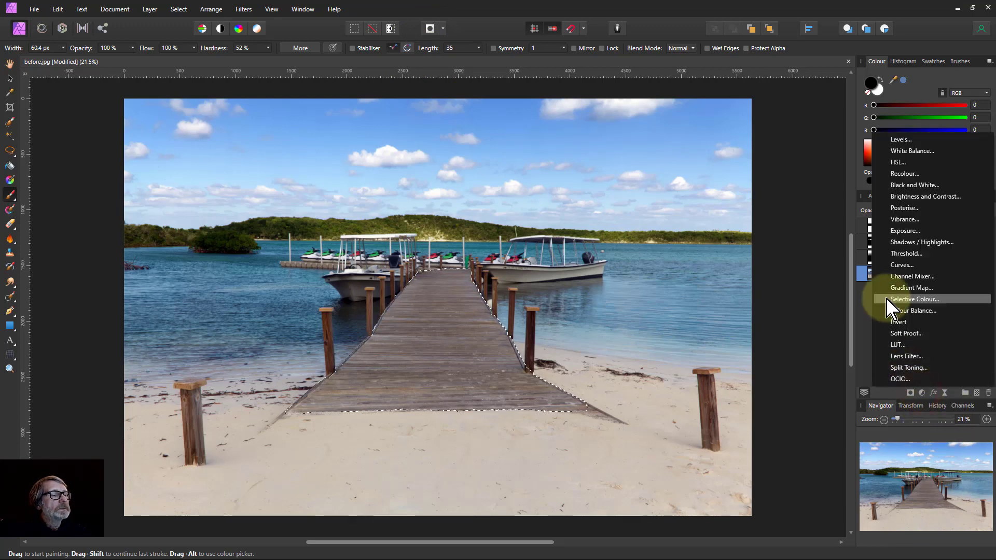
{"action": "left_click", "coordinate": [902, 265]}
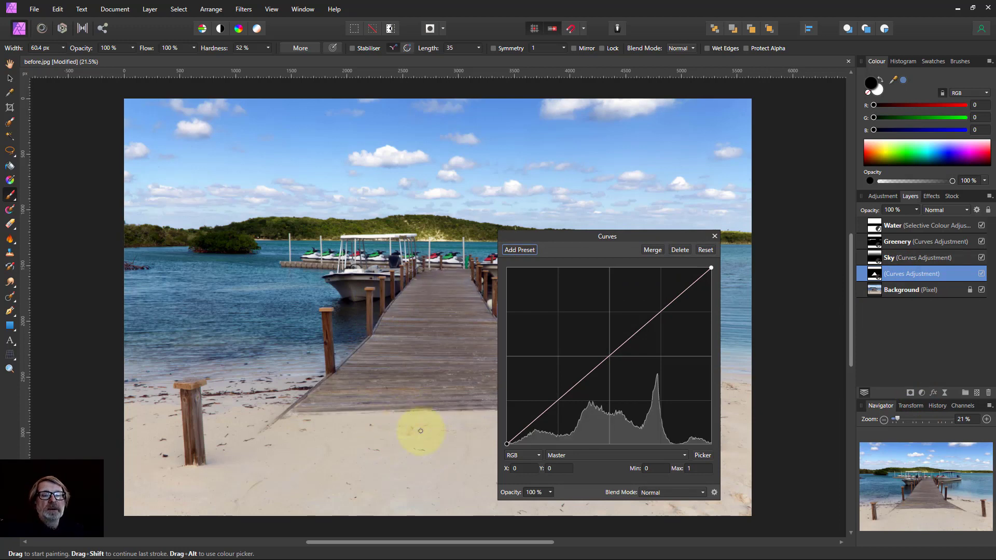
{"action": "left_click", "coordinate": [616, 354]}
{"action": "left_click_drag", "start_coordinate": [616, 354], "coordinate": [629, 363]}
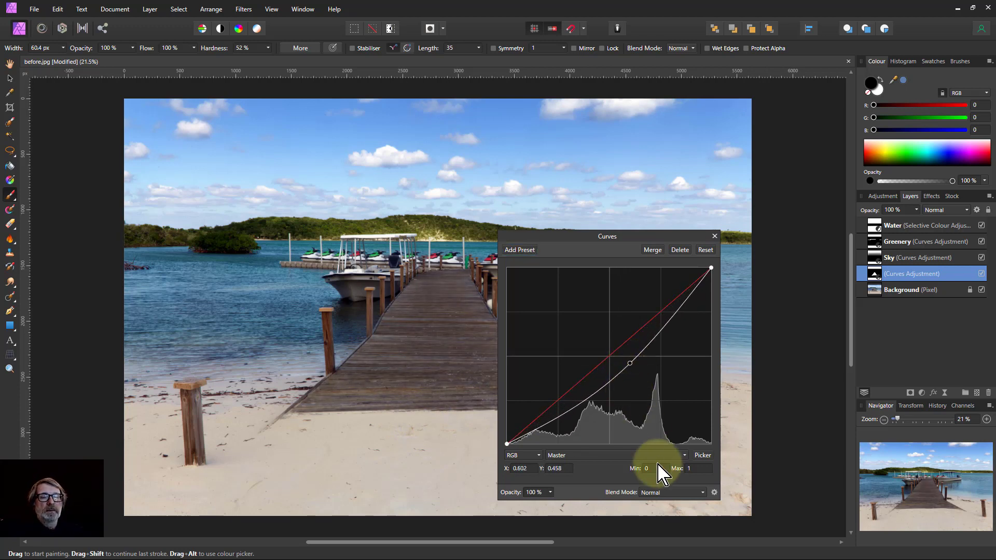
{"action": "left_click", "coordinate": [715, 237]}
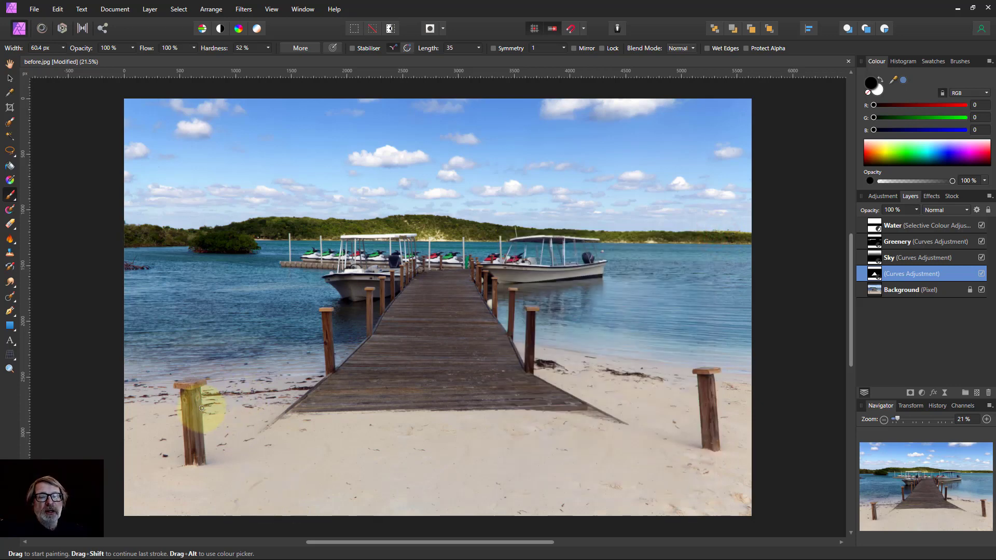
Inspect the new Curves adjustment's mask and rename the adjustment Jetty
{"action": "left_click", "coordinate": [876, 280], "text": "alt"}
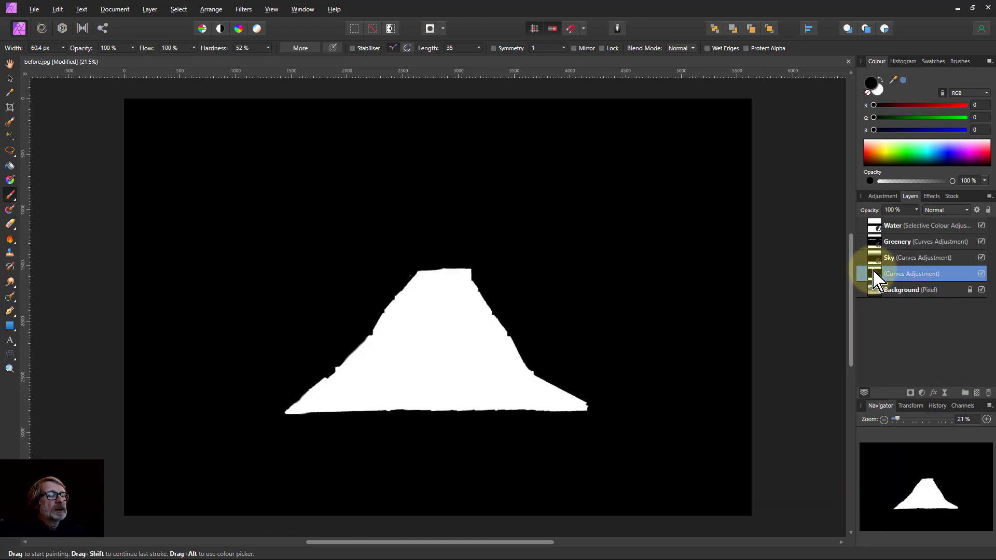
{"action": "left_click", "coordinate": [880, 290]}
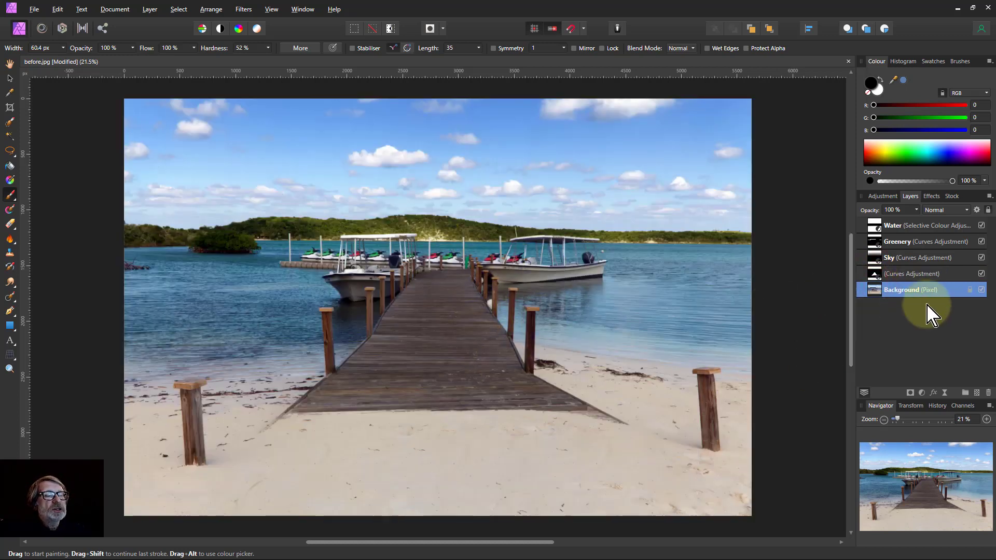
{"action": "left_click", "coordinate": [902, 274]}
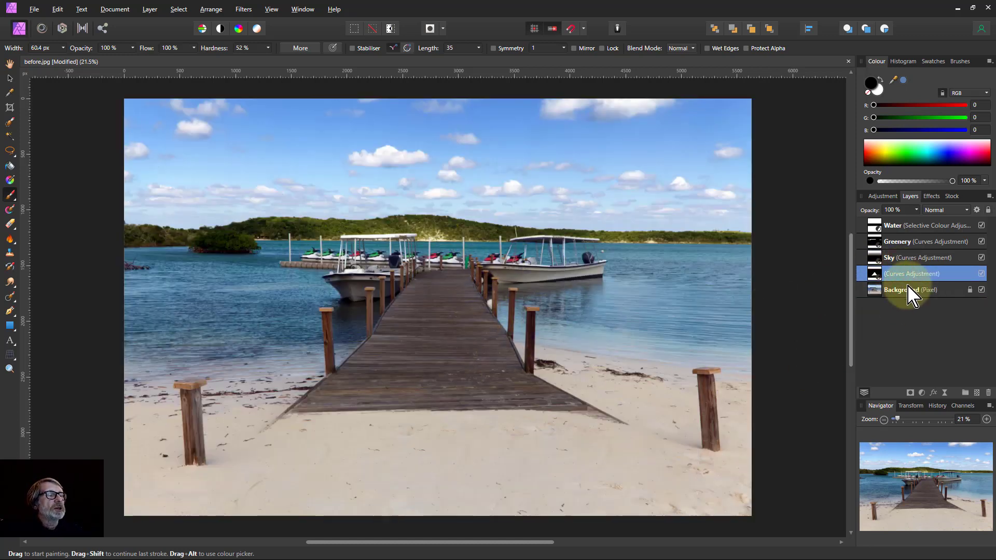
{"action": "double_click", "coordinate": [909, 276]}
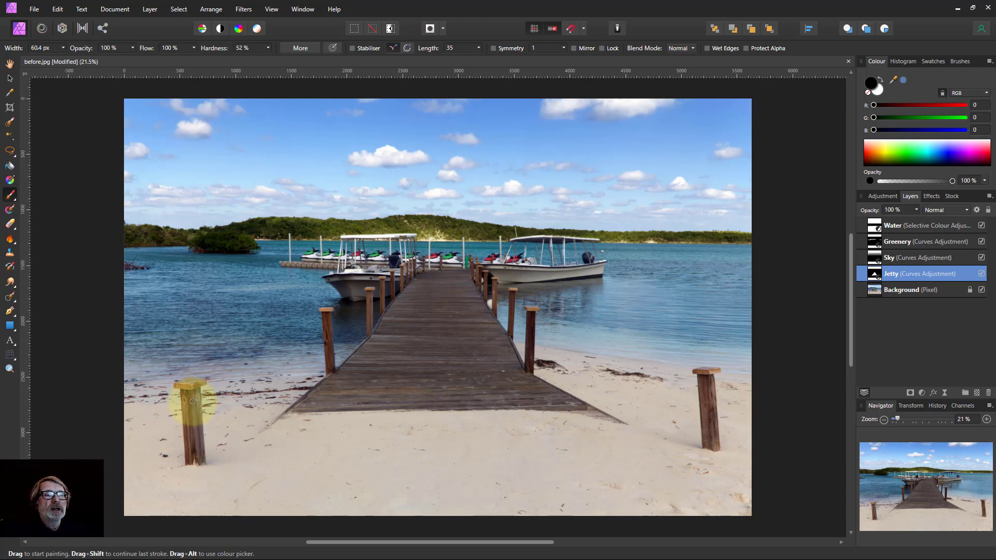
Switch to white, set brush hardness to 0%, and paint the Jetty mask over the foreground posts
{"action": "left_click", "coordinate": [880, 79]}
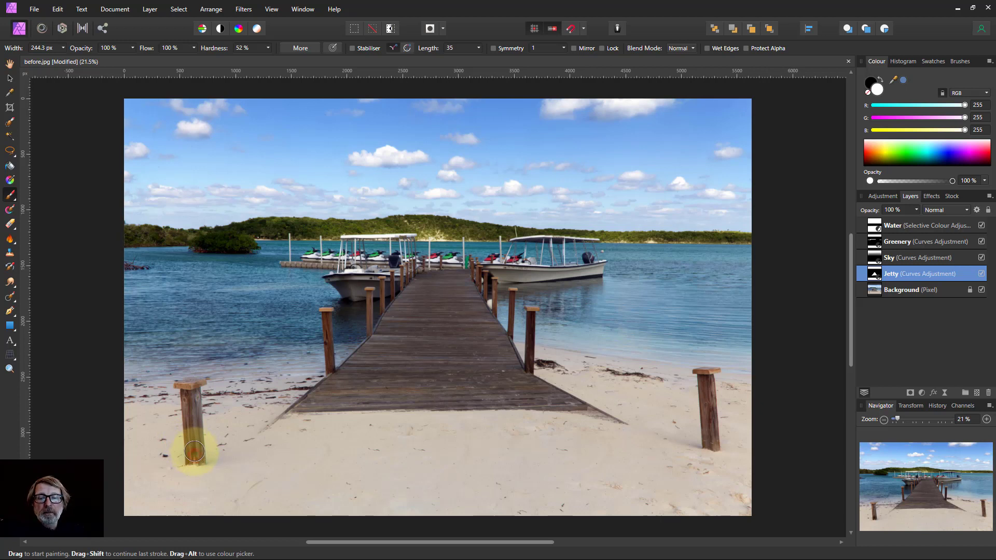
{"action": "mouse_move", "coordinate": [194, 451]}
{"action": "left_mouse_down"}
{"action": "mouse_move", "coordinate": [189, 389]}
{"action": "mouse_move", "coordinate": [223, 433]}
{"action": "left_mouse_up"}
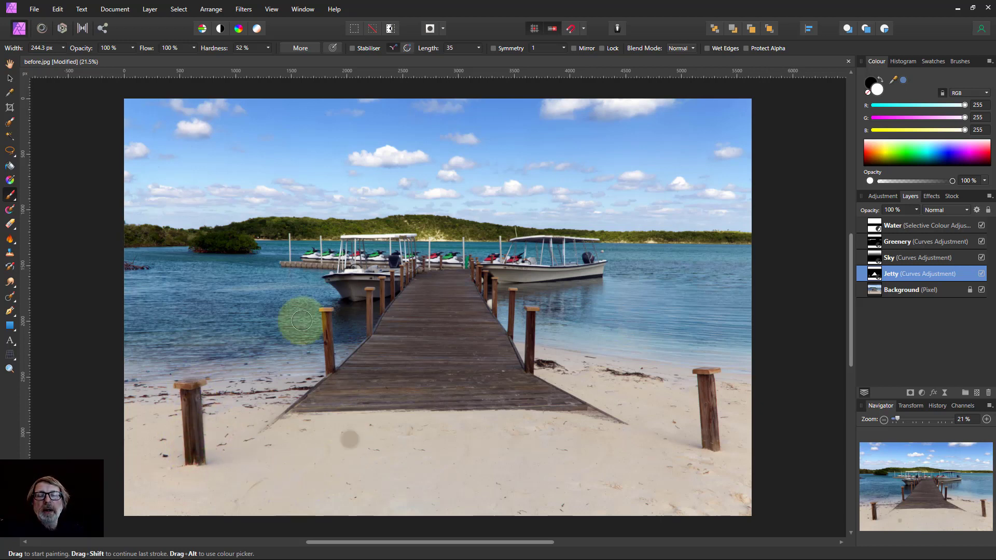
{"action": "left_click", "coordinate": [268, 48]}
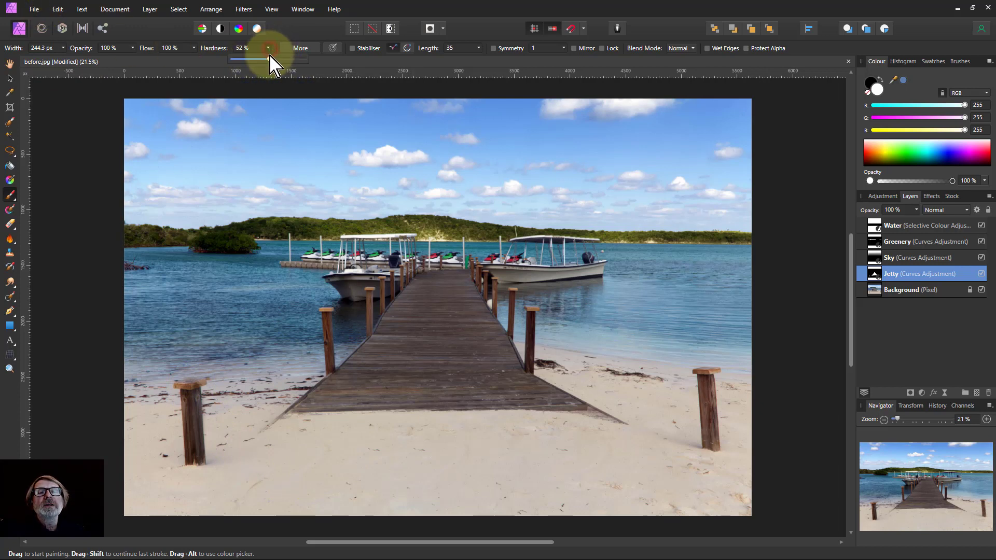
{"action": "left_click_drag", "start_coordinate": [270, 58], "coordinate": [232, 62]}
{"action": "left_click_drag", "start_coordinate": [358, 392], "coordinate": [337, 368]}
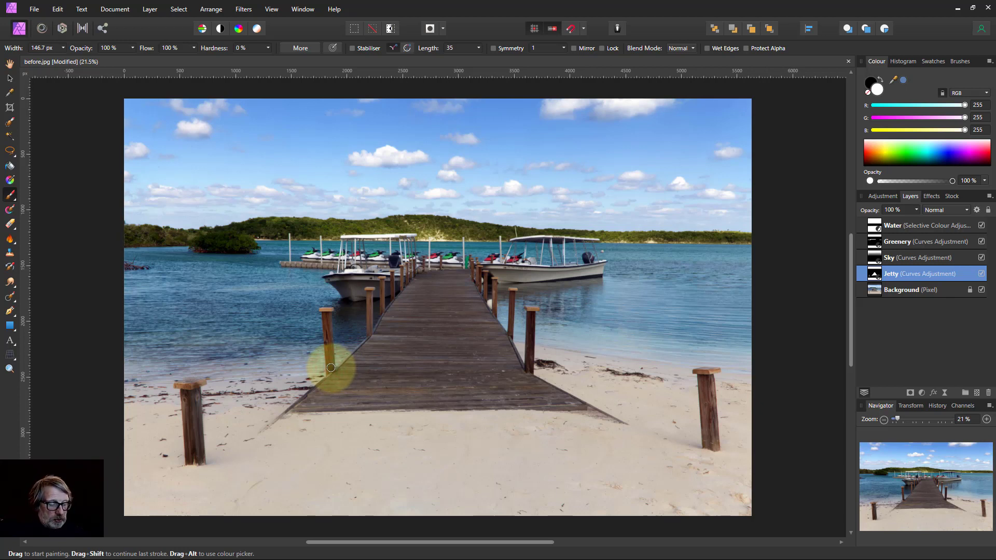
{"action": "left_click_drag", "start_coordinate": [331, 368], "coordinate": [326, 314]}
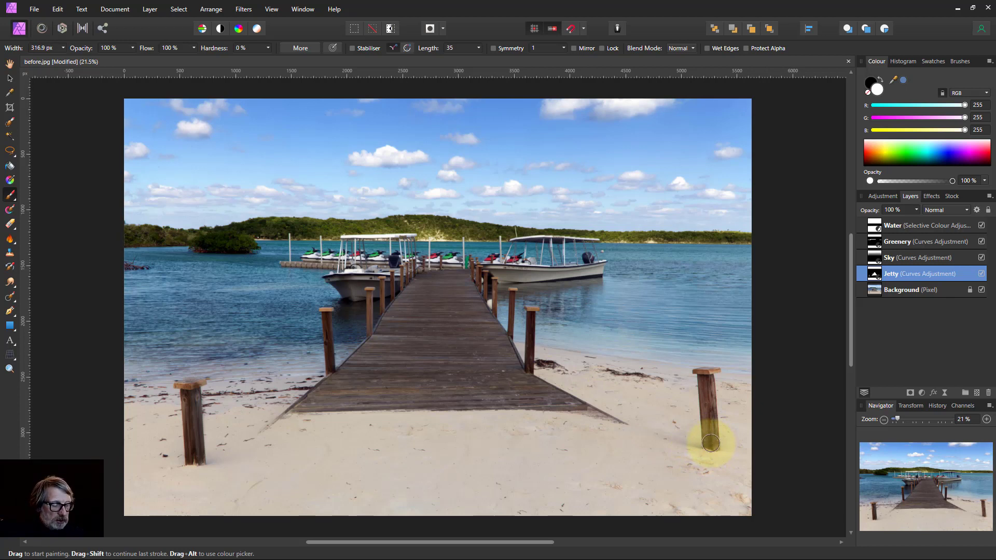
{"action": "left_click_drag", "start_coordinate": [711, 441], "coordinate": [709, 393]}
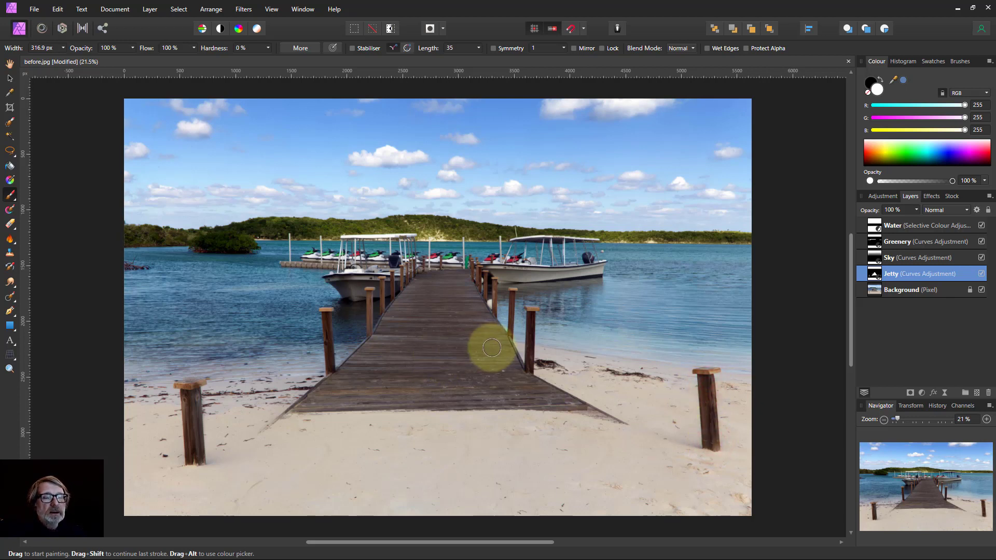
Shrink the brush to about 102 px and paint white over the posts and deck further along the pier
{"action": "key", "text": "bracketleft"}
{"action": "key", "text": "bracketleft"}
{"action": "key", "text": "bracketleft"}
{"action": "key", "text": "bracketleft"}
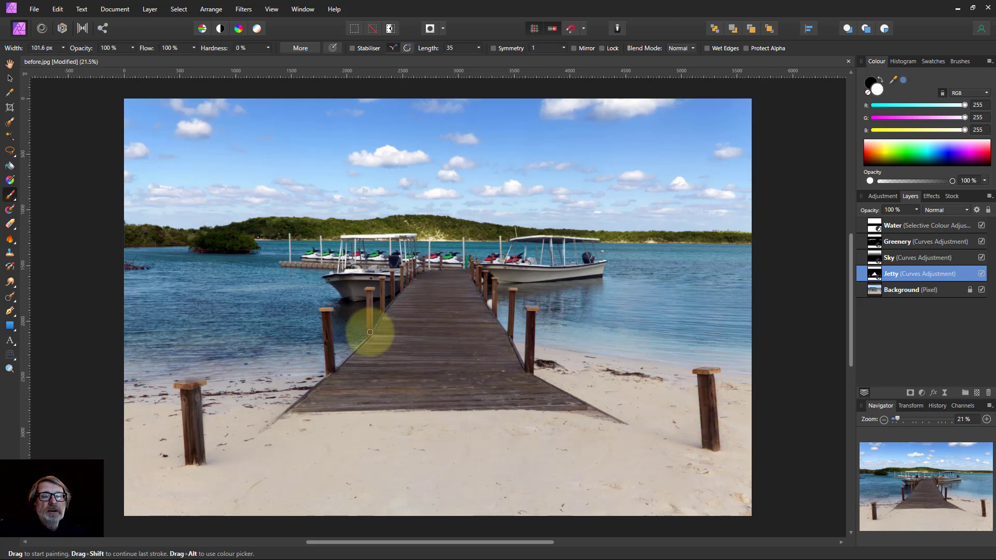
{"action": "mouse_move", "coordinate": [370, 332]}
{"action": "left_mouse_down"}
{"action": "mouse_move", "coordinate": [369, 288]}
{"action": "mouse_move", "coordinate": [383, 312]}
{"action": "mouse_move", "coordinate": [383, 280]}
{"action": "left_mouse_up"}
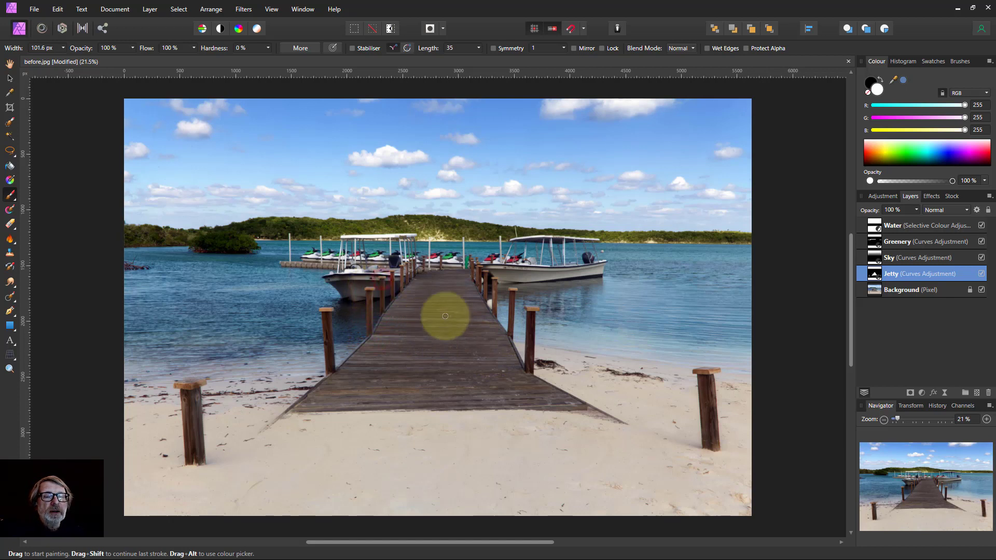
{"action": "mouse_move", "coordinate": [510, 333]}
{"action": "left_mouse_down"}
{"action": "mouse_move", "coordinate": [510, 286]}
{"action": "mouse_move", "coordinate": [515, 294]}
{"action": "mouse_move", "coordinate": [494, 313]}
{"action": "mouse_move", "coordinate": [485, 278]}
{"action": "left_mouse_up"}
{"action": "mouse_move", "coordinate": [411, 332]}
{"action": "left_mouse_down"}
{"action": "mouse_move", "coordinate": [399, 295]}
{"action": "mouse_move", "coordinate": [403, 265]}
{"action": "left_mouse_up"}
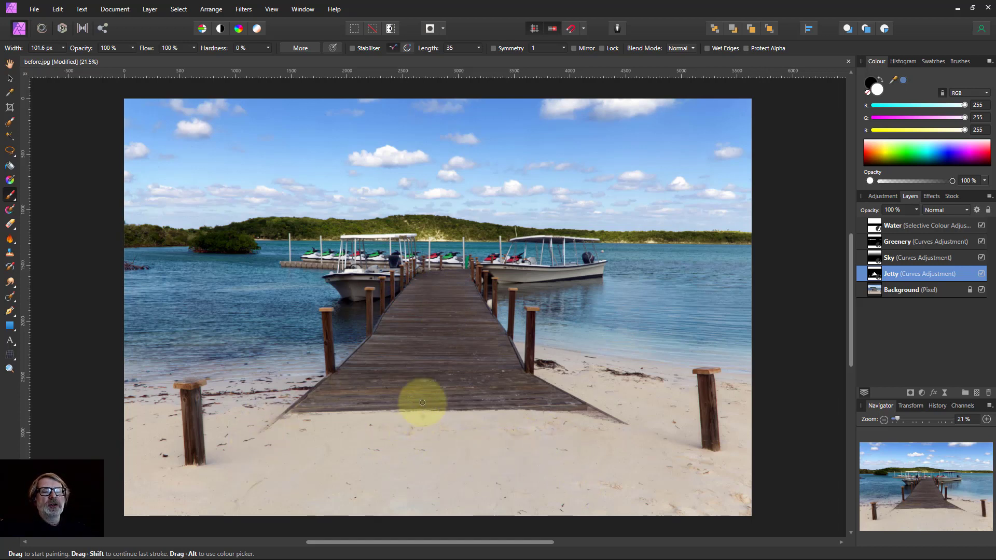
Add a Selective Colour adjustment above Water and set the Reds Cyan to -100%
{"action": "left_click", "coordinate": [877, 226]}
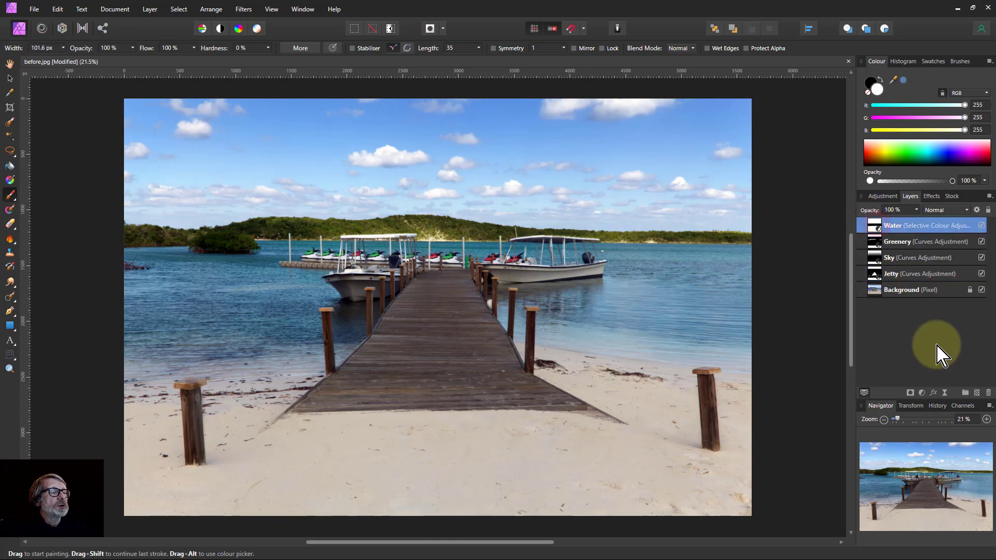
{"action": "left_click", "coordinate": [923, 394]}
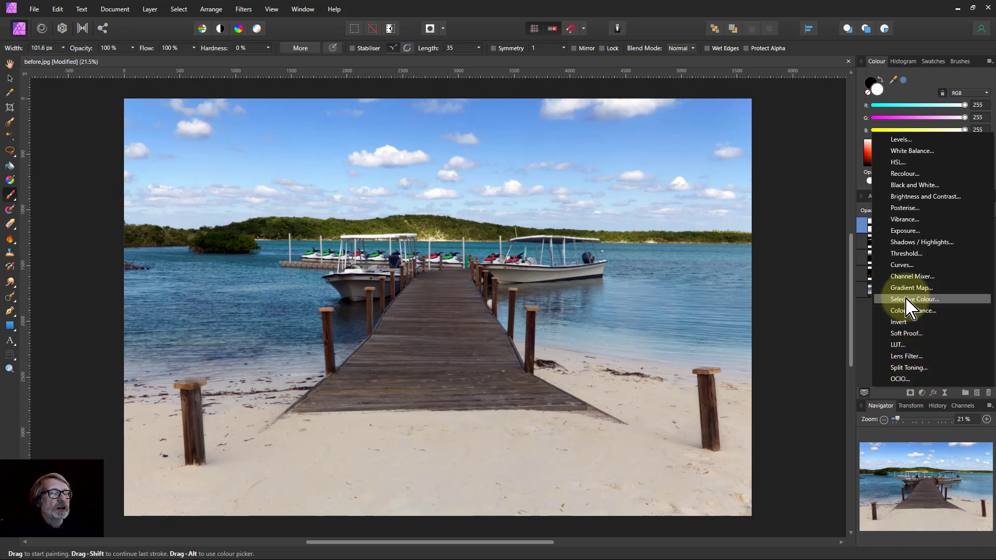
{"action": "left_click", "coordinate": [907, 300]}
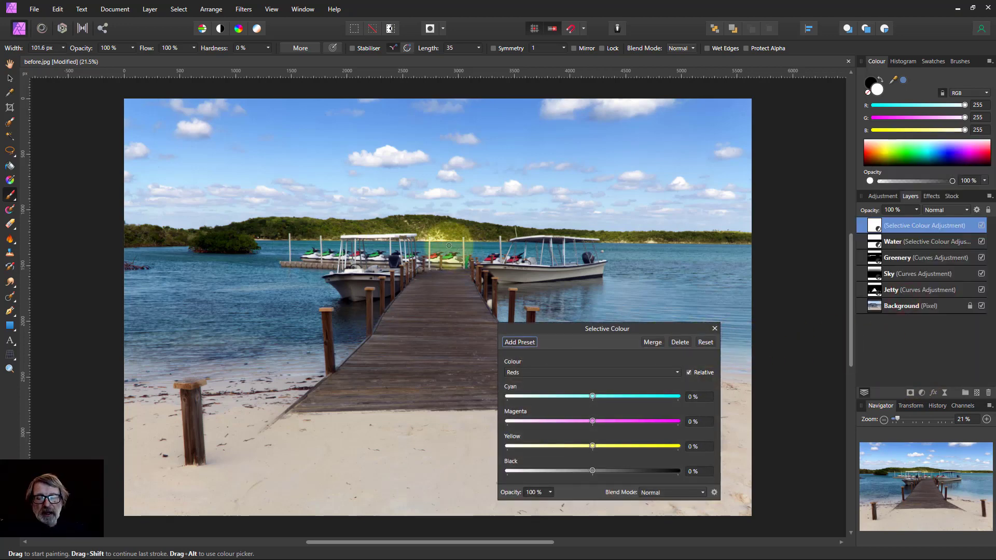
{"action": "scroll", "coordinate": [449, 245], "scroll_direction": "up", "scroll_amount": 5}
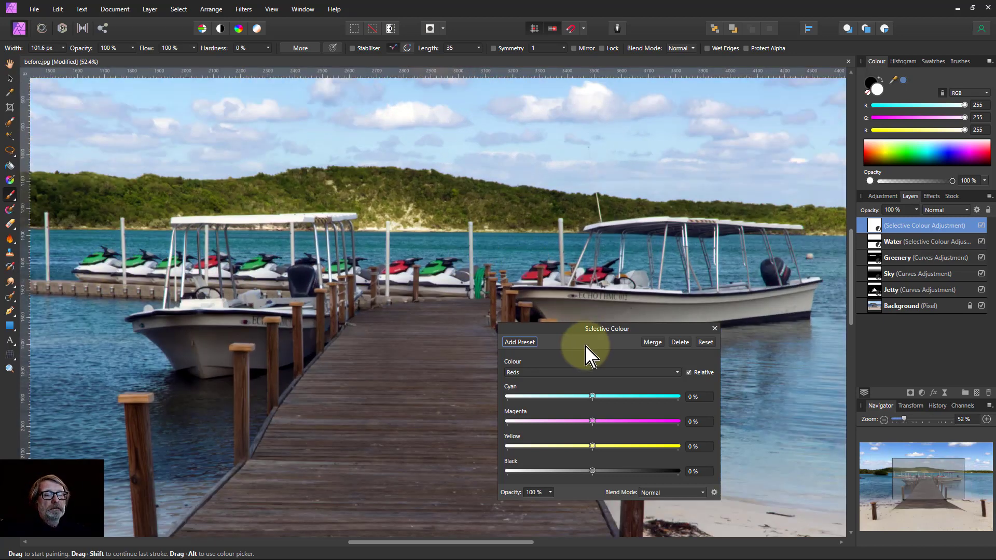
{"action": "left_click", "coordinate": [532, 373]}
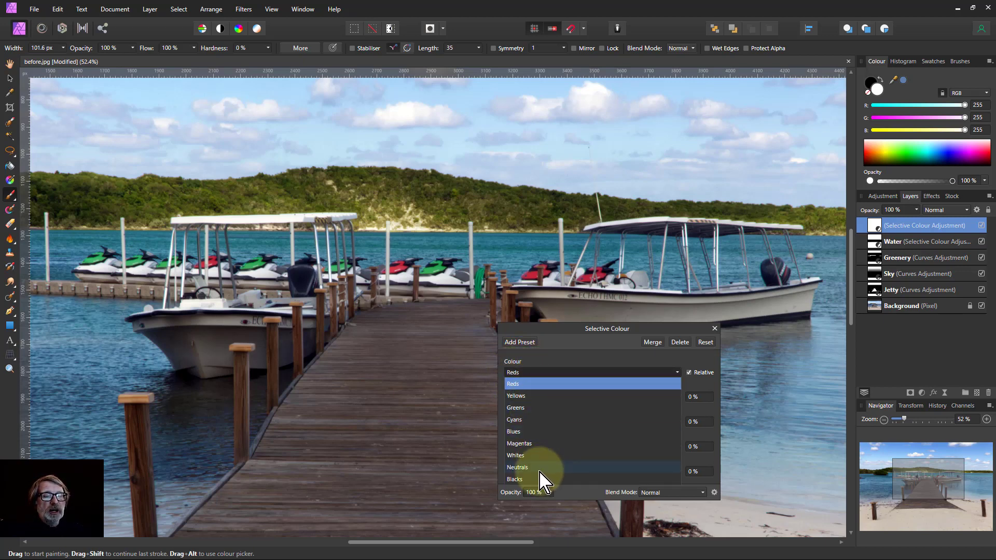
{"action": "left_click", "coordinate": [518, 385]}
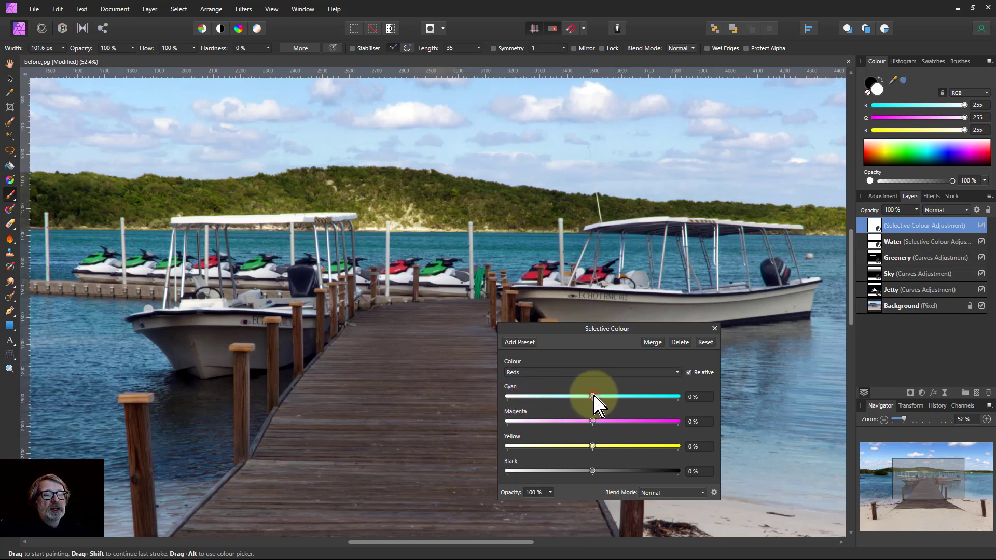
{"action": "left_click_drag", "start_coordinate": [594, 396], "coordinate": [505, 397]}
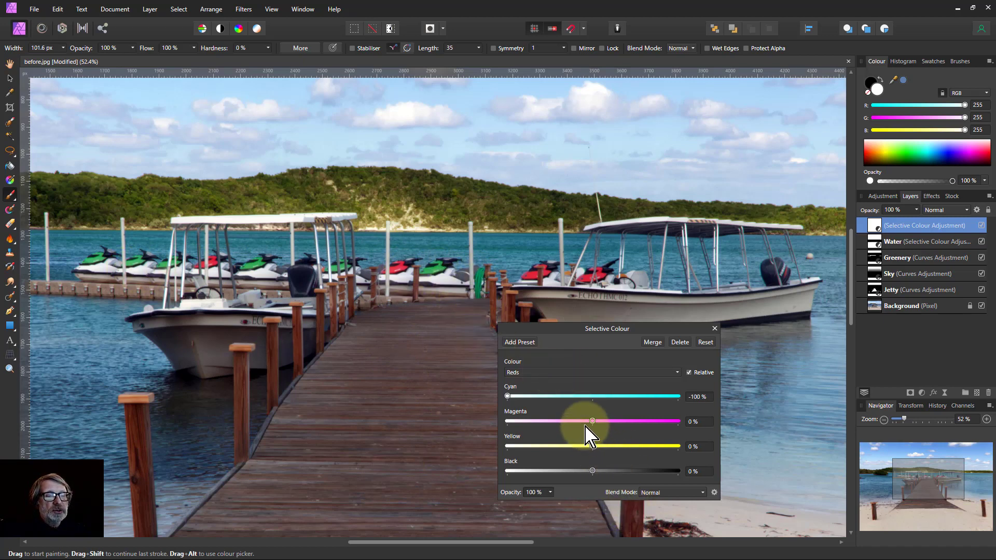
Set the Greens Magenta to -85% and close the Selective Colour dialog
{"action": "left_click", "coordinate": [581, 373]}
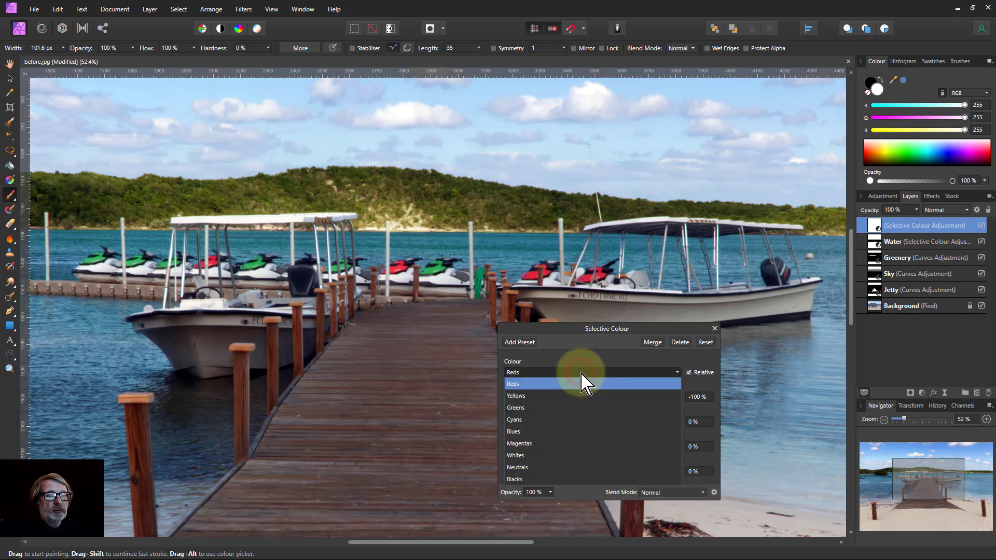
{"action": "left_click", "coordinate": [578, 408]}
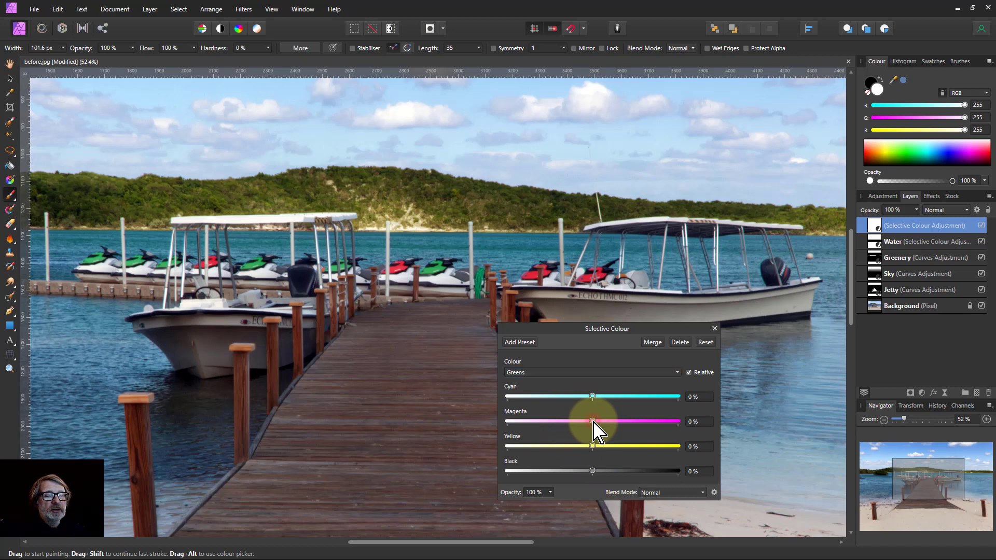
{"action": "left_click_drag", "start_coordinate": [593, 421], "coordinate": [520, 422]}
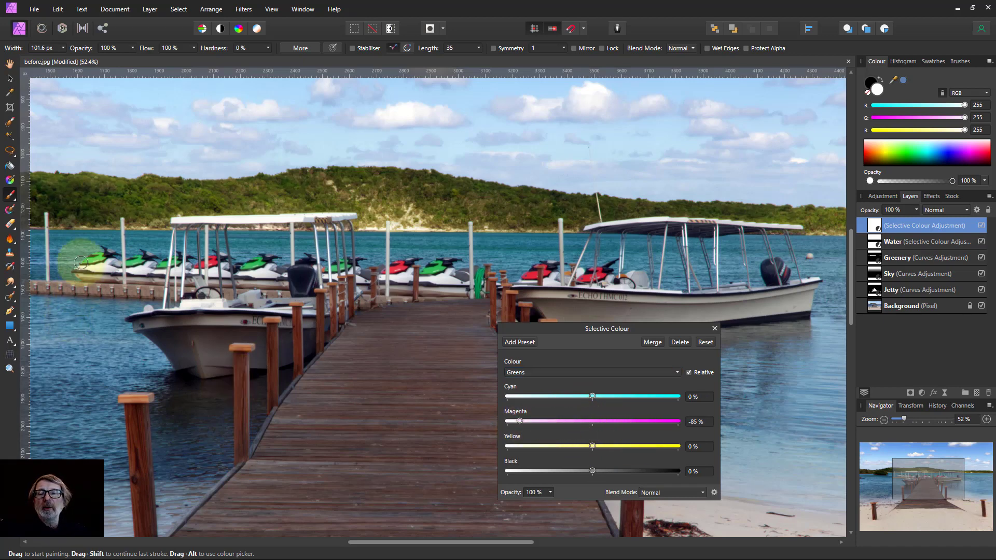
{"action": "left_click", "coordinate": [715, 329]}
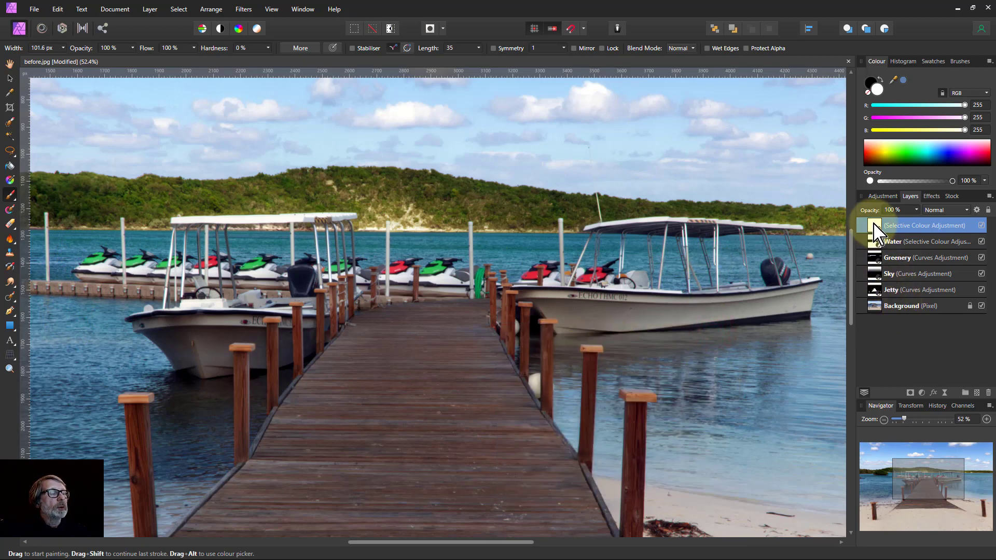
Rename the new Selective Colour layer Boats and invert its mask
{"action": "double_click", "coordinate": [900, 226]}
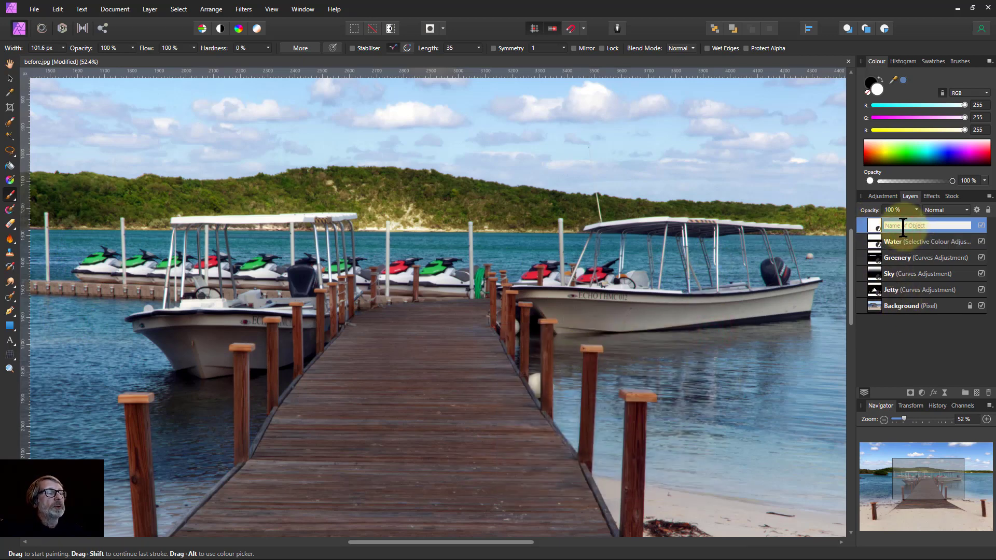
{"action": "type", "text": "Boats"}
{"action": "key", "text": "Return"}
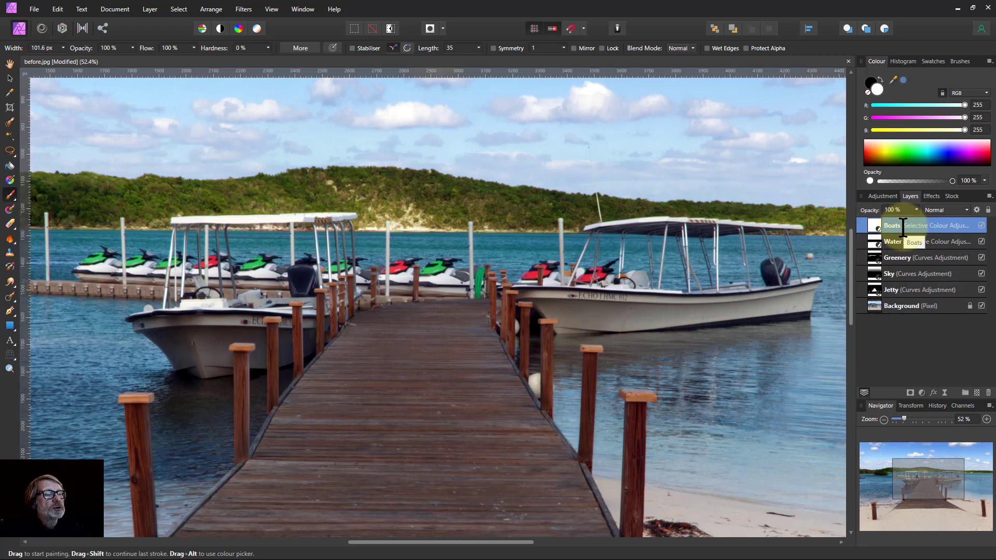
{"action": "key", "text": "ctrl+i"}
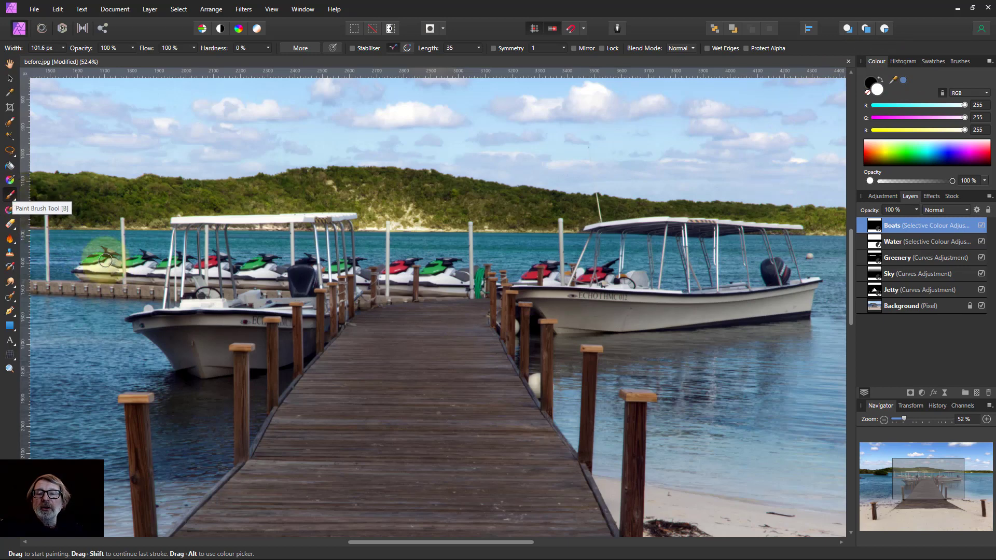
Add another Selective Colour adjustment at the top of the stack and name it Overall warming
{"action": "key", "text": "bracketright"}
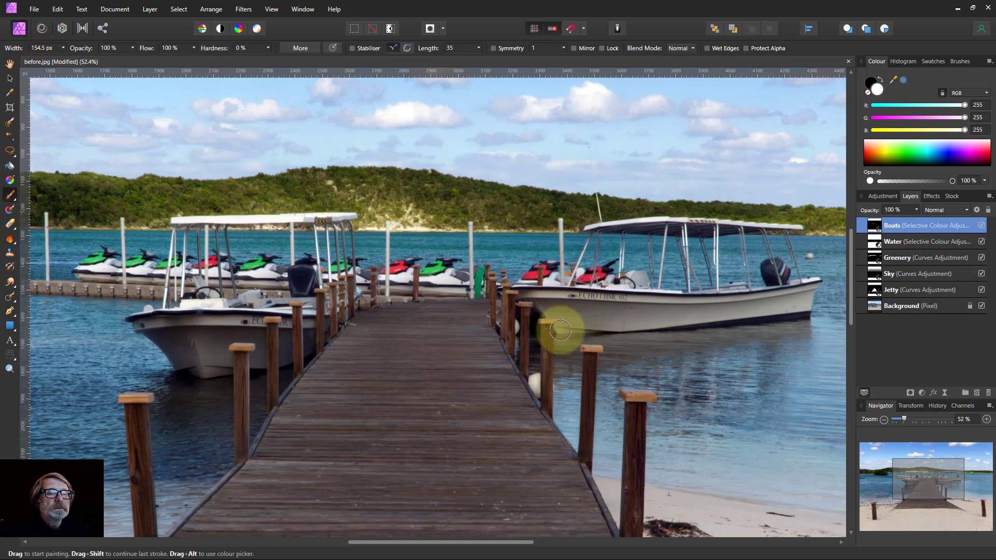
{"action": "key", "text": "ctrl+0"}
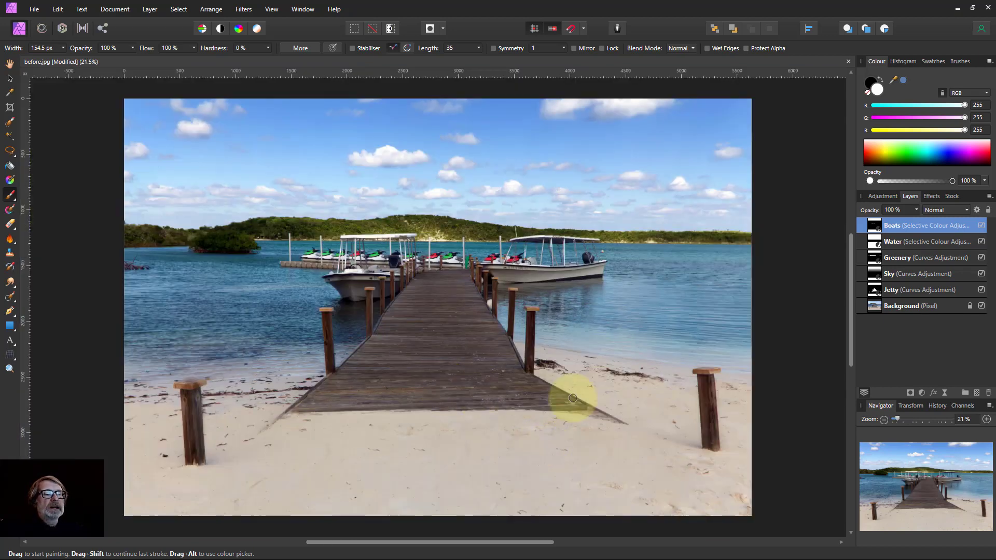
{"action": "left_click", "coordinate": [922, 393]}
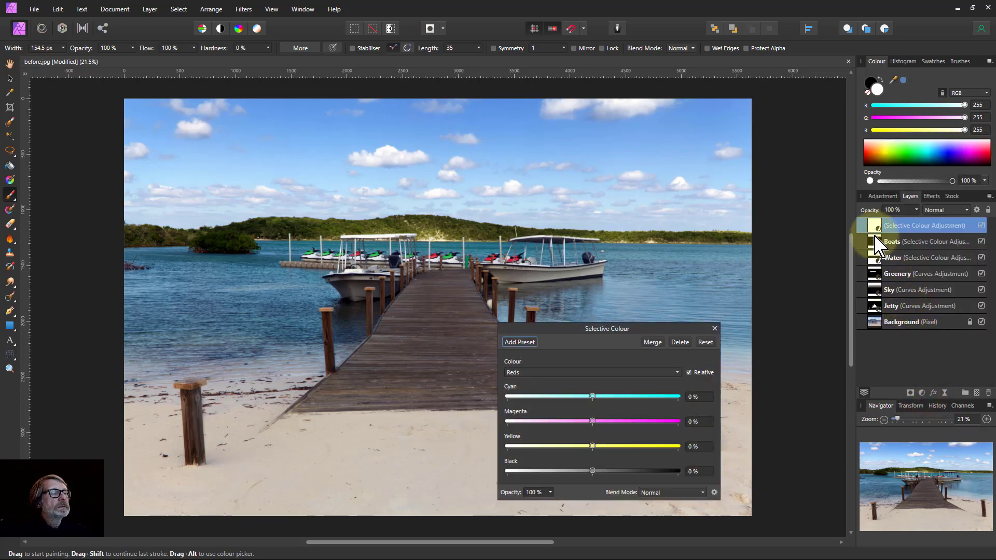
{"action": "double_click", "coordinate": [905, 226]}
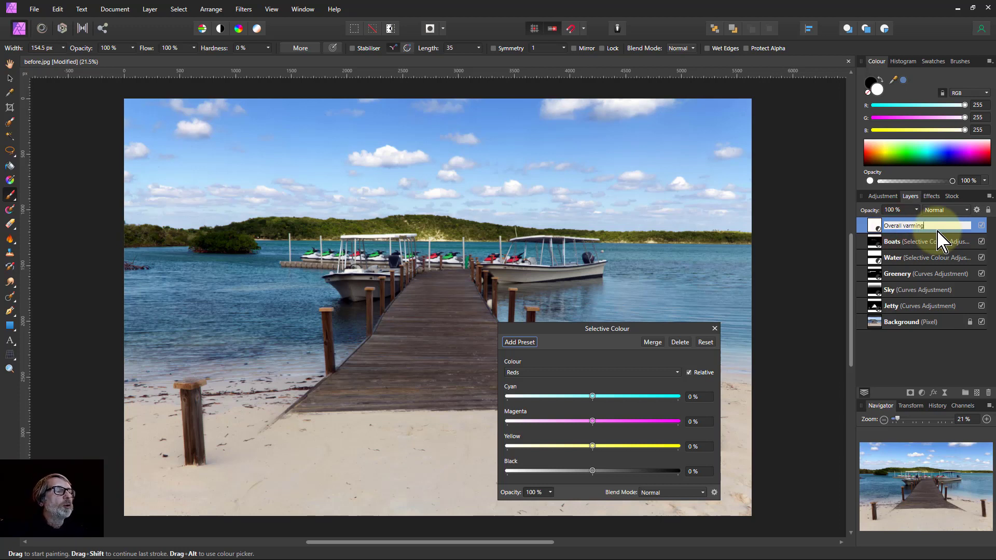
{"action": "key", "text": "Return"}
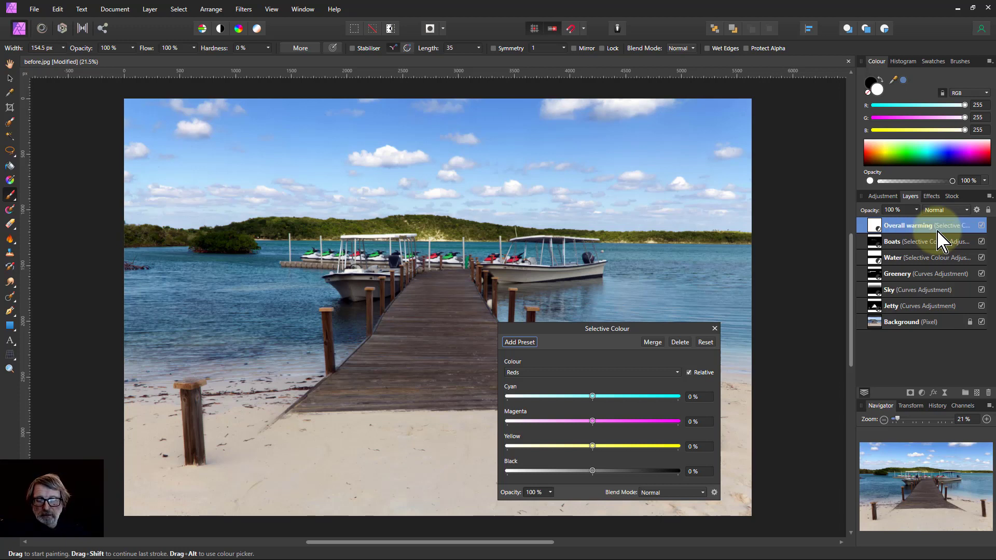
Set the Neutrals Cyan to -12% and Yellow to 11%
{"action": "left_click", "coordinate": [588, 373]}
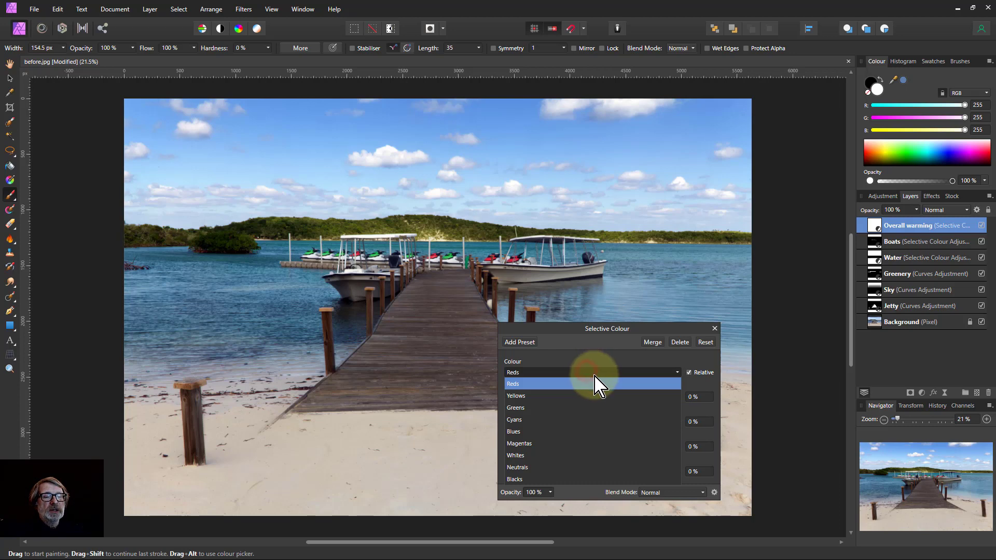
{"action": "left_click", "coordinate": [582, 468]}
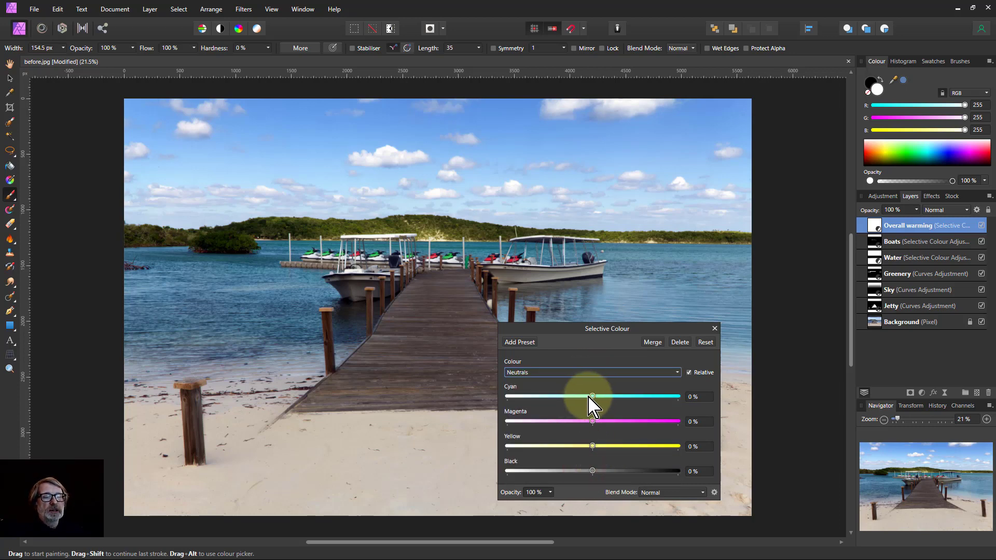
{"action": "left_click_drag", "start_coordinate": [594, 397], "coordinate": [596, 420]}
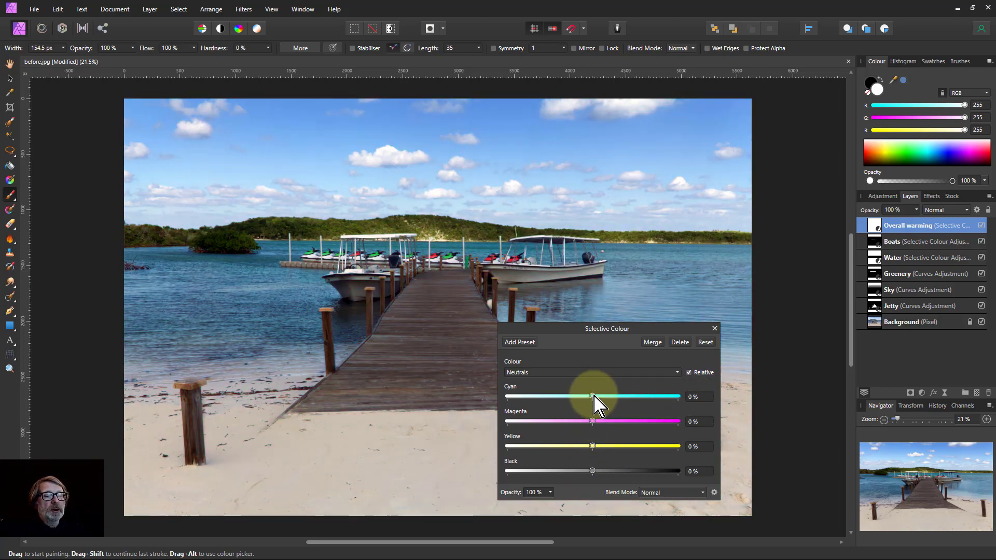
{"action": "mouse_move", "coordinate": [593, 396]}
{"action": "left_mouse_down"}
{"action": "mouse_move", "coordinate": [571, 400]}
{"action": "mouse_move", "coordinate": [583, 401]}
{"action": "left_mouse_up"}
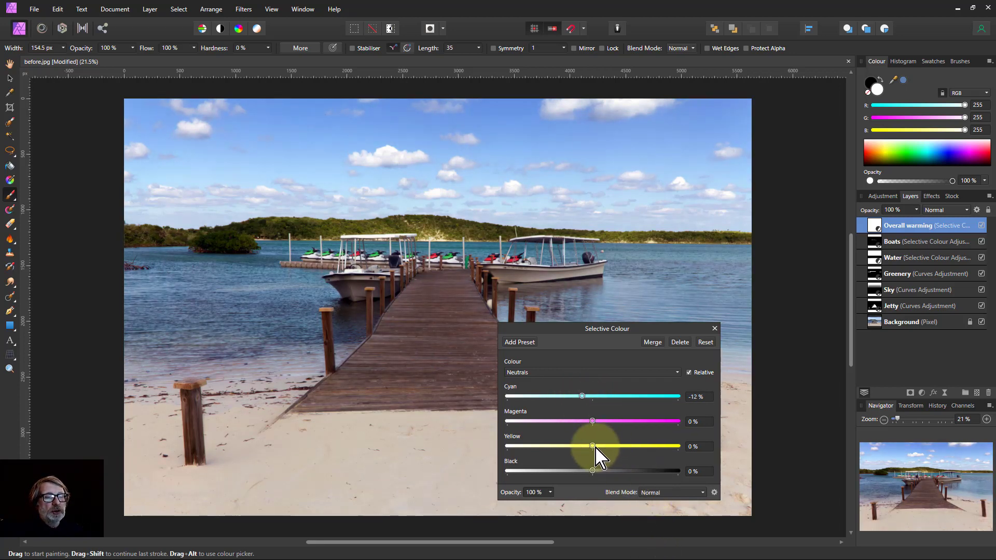
{"action": "left_click_drag", "start_coordinate": [600, 455], "coordinate": [607, 457]}
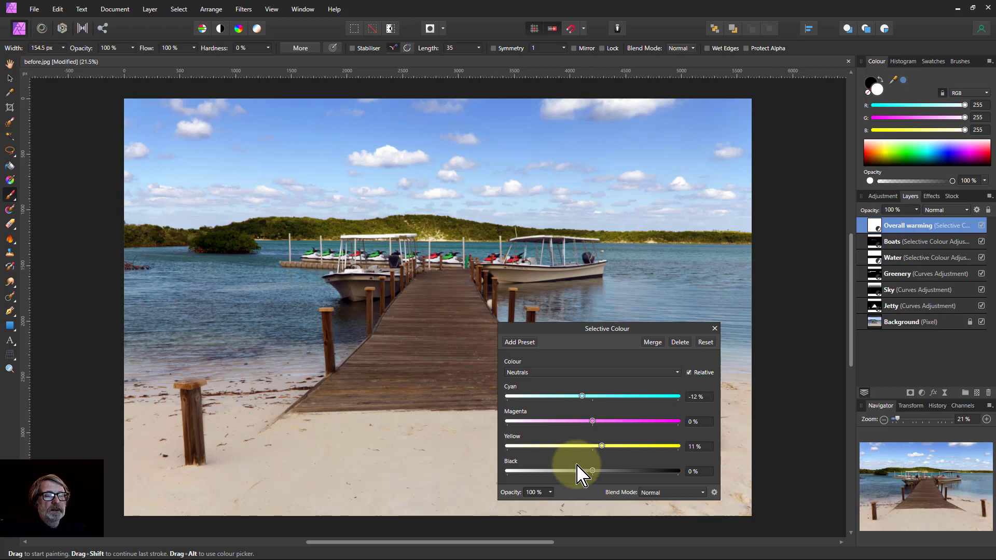
{"action": "mouse_move", "coordinate": [594, 471]}
{"action": "left_mouse_down"}
{"action": "mouse_move", "coordinate": [583, 470]}
{"action": "mouse_move", "coordinate": [598, 474]}
{"action": "left_mouse_up"}
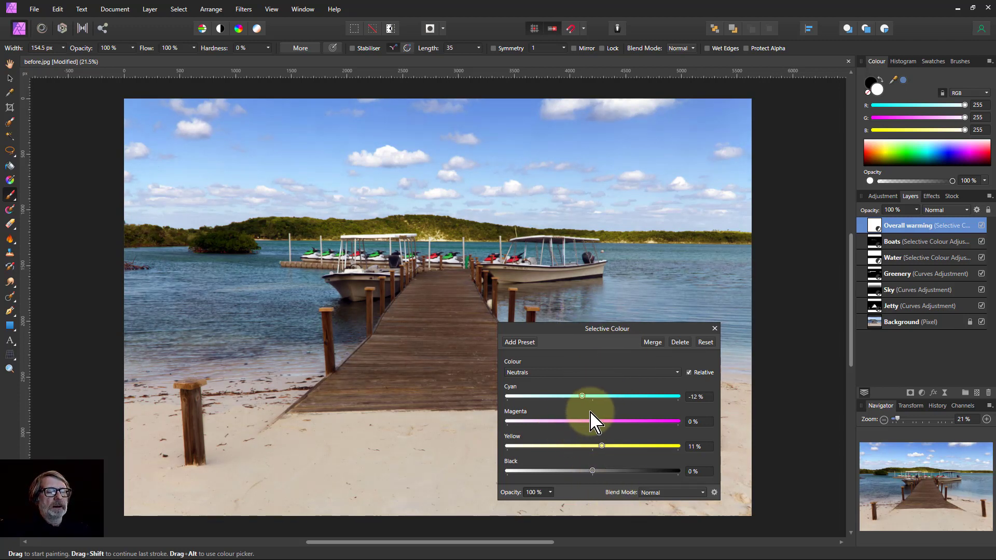
Set the Whites Cyan to -20% and Yellow to 18%, then close the Selective Colour dialog
{"action": "left_click", "coordinate": [589, 373]}
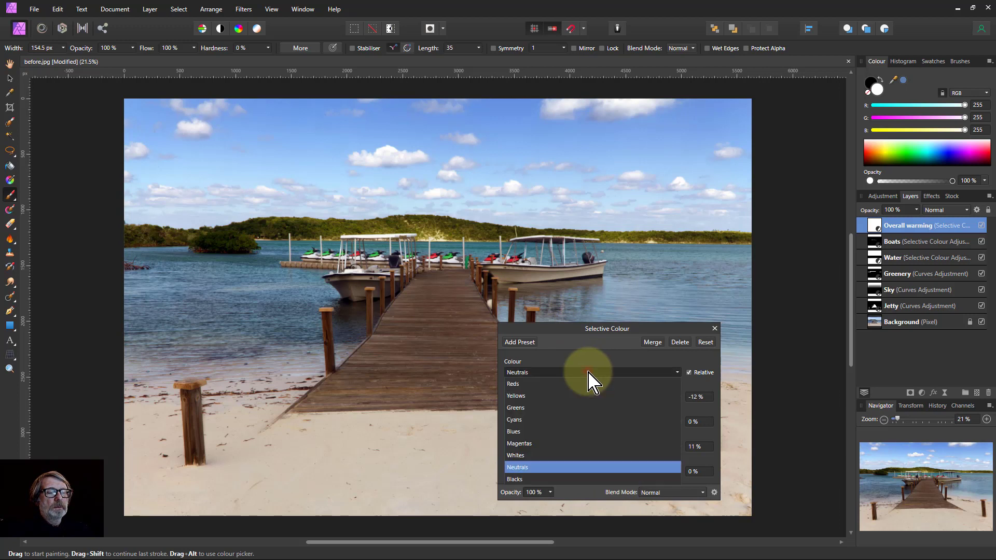
{"action": "left_click", "coordinate": [554, 456]}
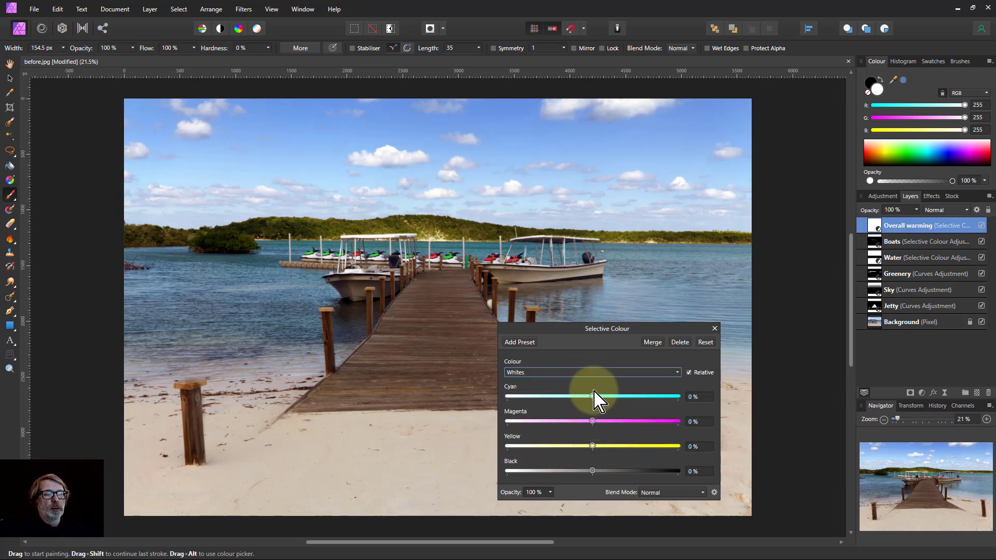
{"action": "mouse_move", "coordinate": [593, 397]}
{"action": "left_mouse_down"}
{"action": "mouse_move", "coordinate": [474, 407]}
{"action": "mouse_move", "coordinate": [587, 403]}
{"action": "mouse_move", "coordinate": [577, 401]}
{"action": "left_mouse_up"}
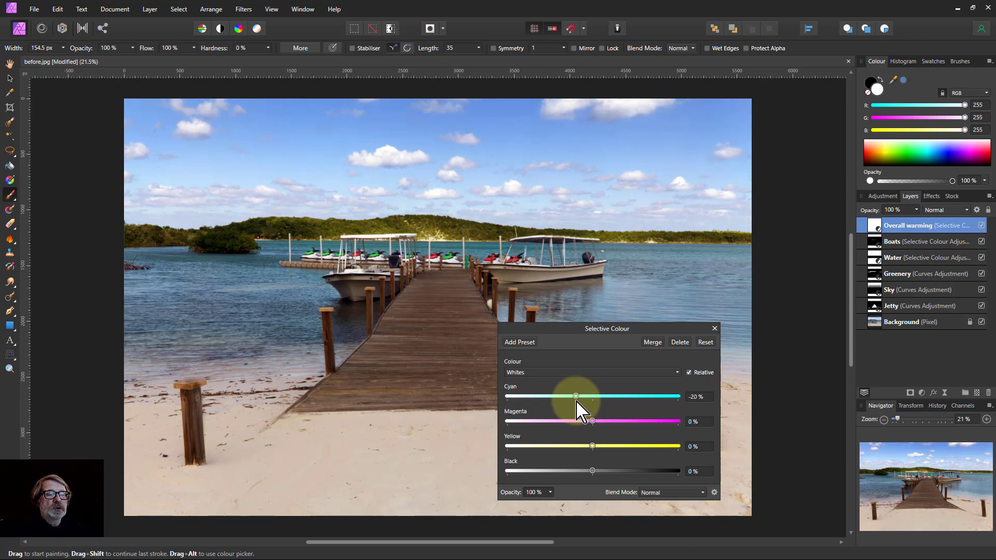
{"action": "left_click_drag", "start_coordinate": [592, 446], "coordinate": [608, 447]}
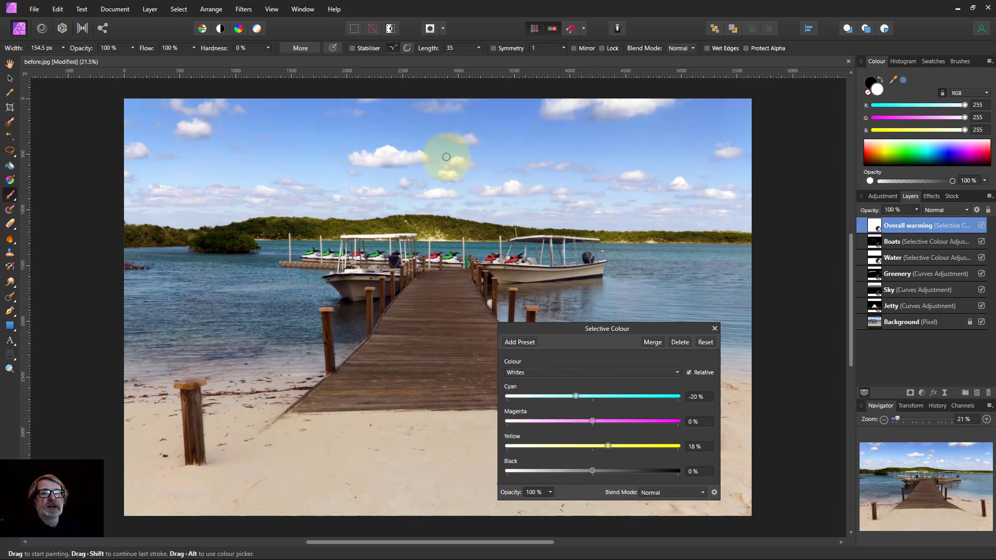
{"action": "left_click", "coordinate": [715, 328]}
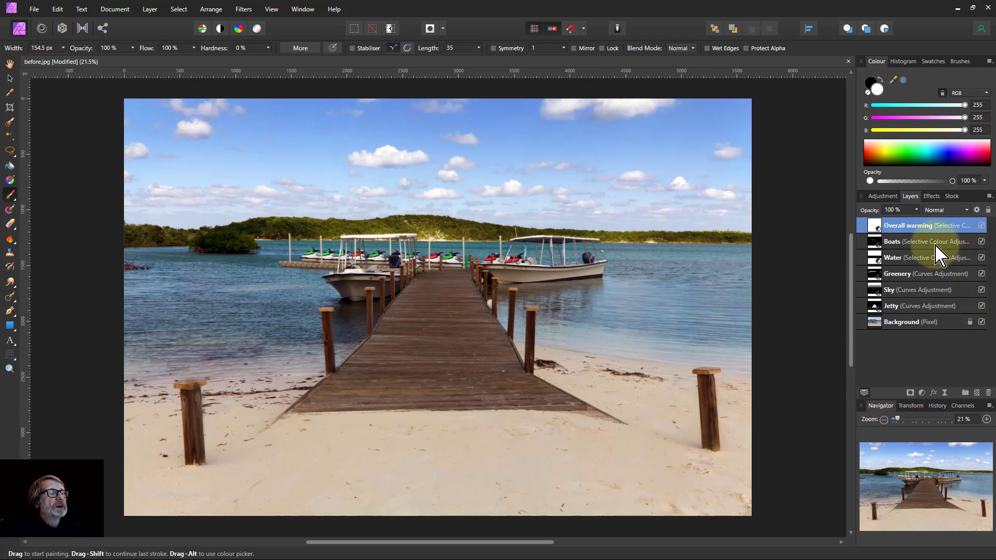
Select all adjustment layers and toggle their visibility off and on to compare before and after
{"action": "left_click", "coordinate": [931, 307], "text": "shift"}
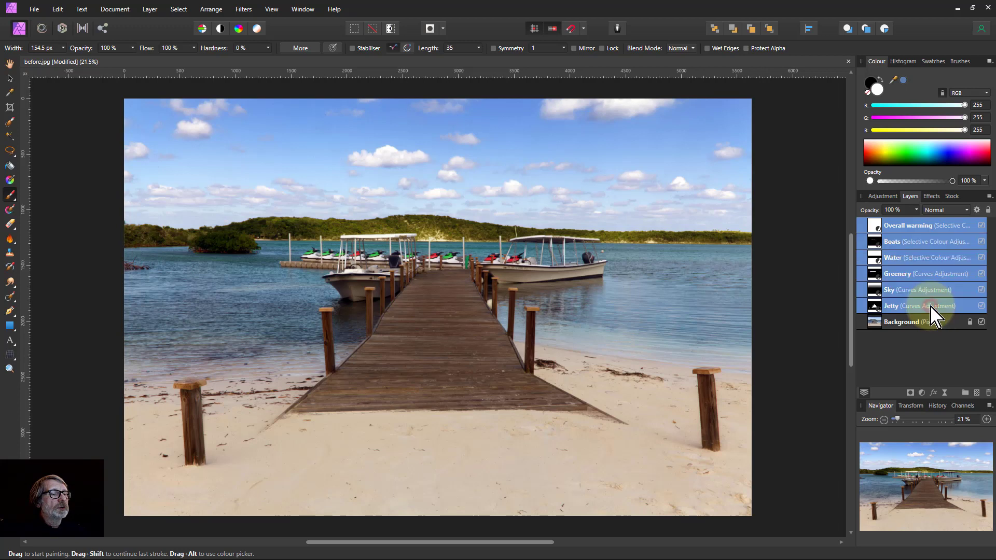
{"action": "left_click", "coordinate": [982, 226]}
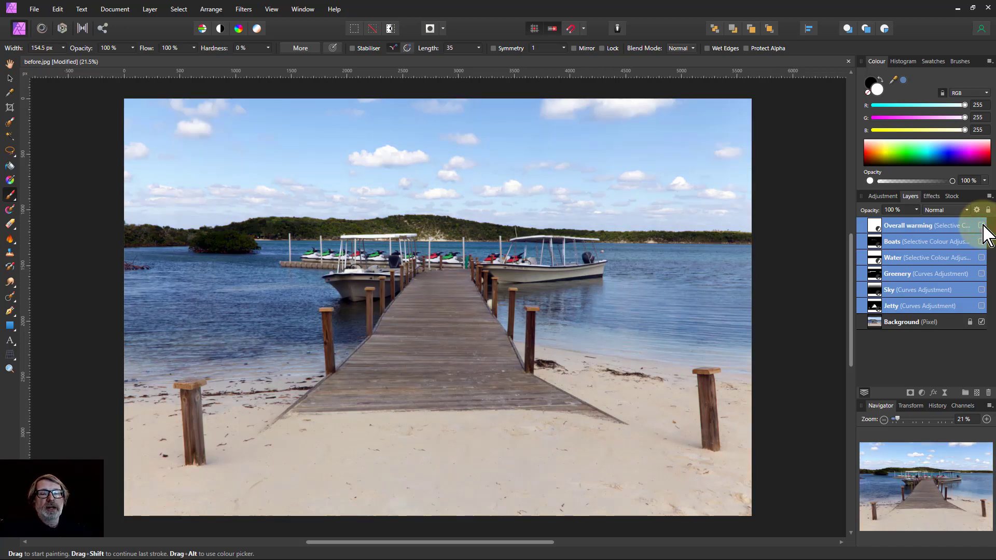
{"action": "left_click", "coordinate": [982, 225]}
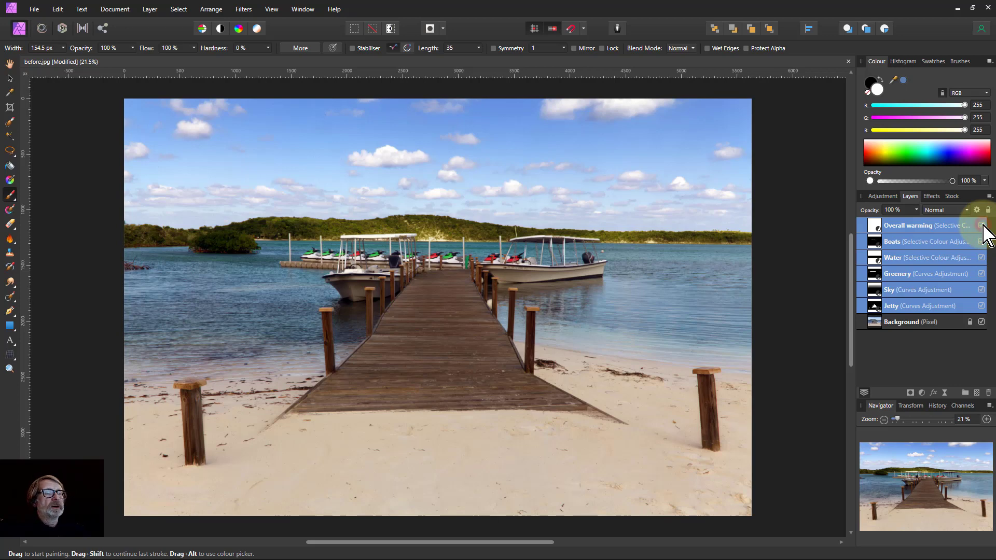
{"action": "left_click", "coordinate": [982, 226]}
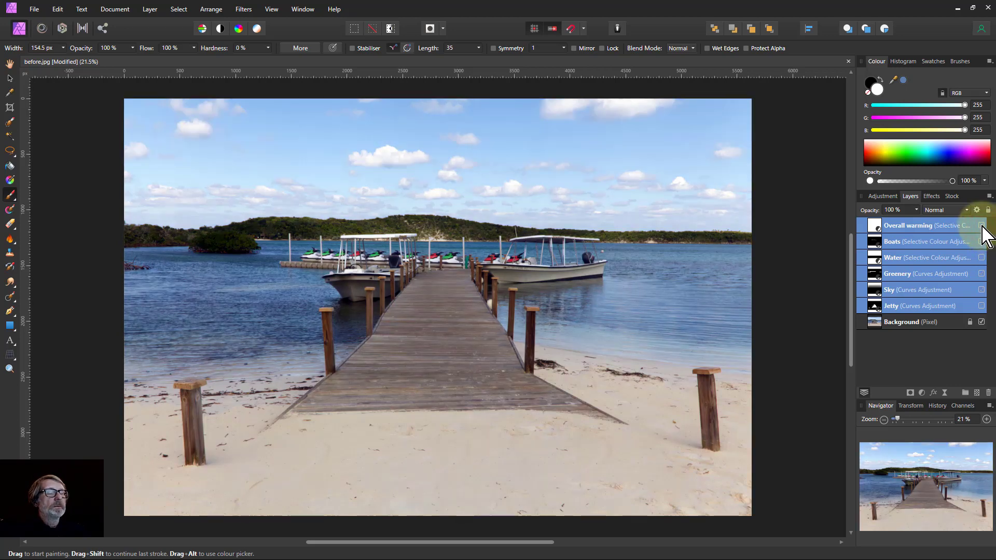
{"action": "left_click", "coordinate": [982, 226]}
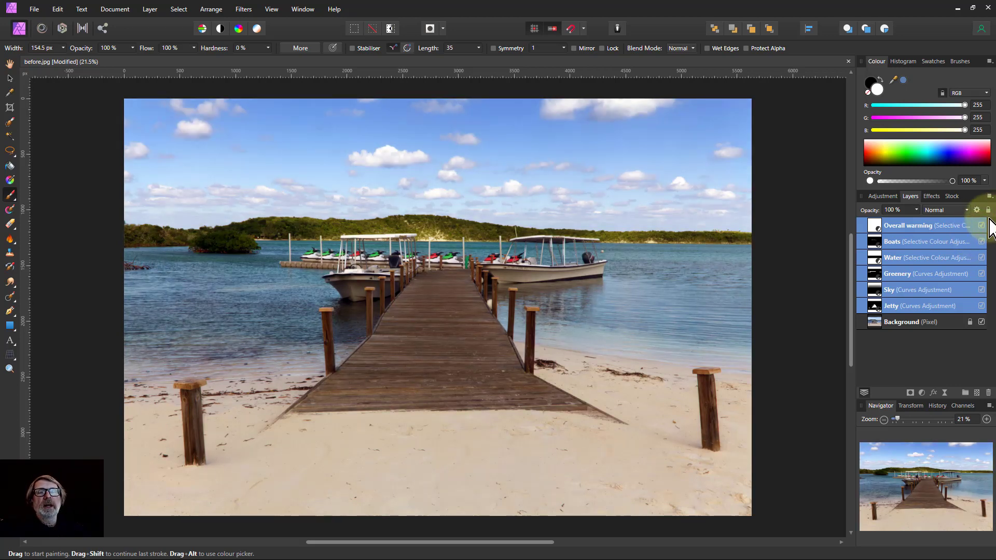